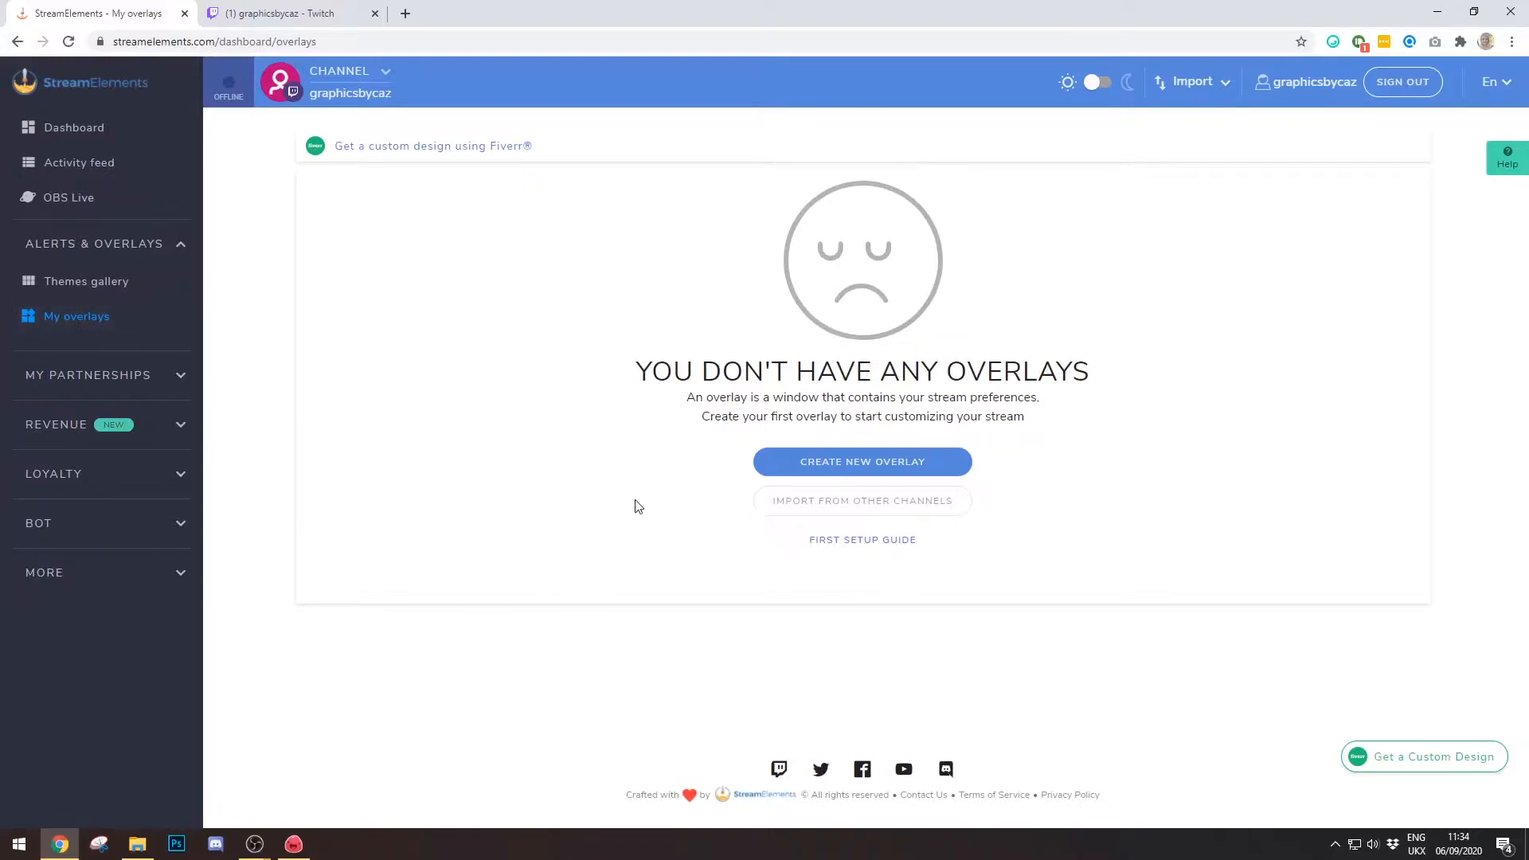
- Create a new 1080p overlay and place a 200 × 200 image widget on its canvas
{"action": "left_click", "coordinate": [787, 470]}
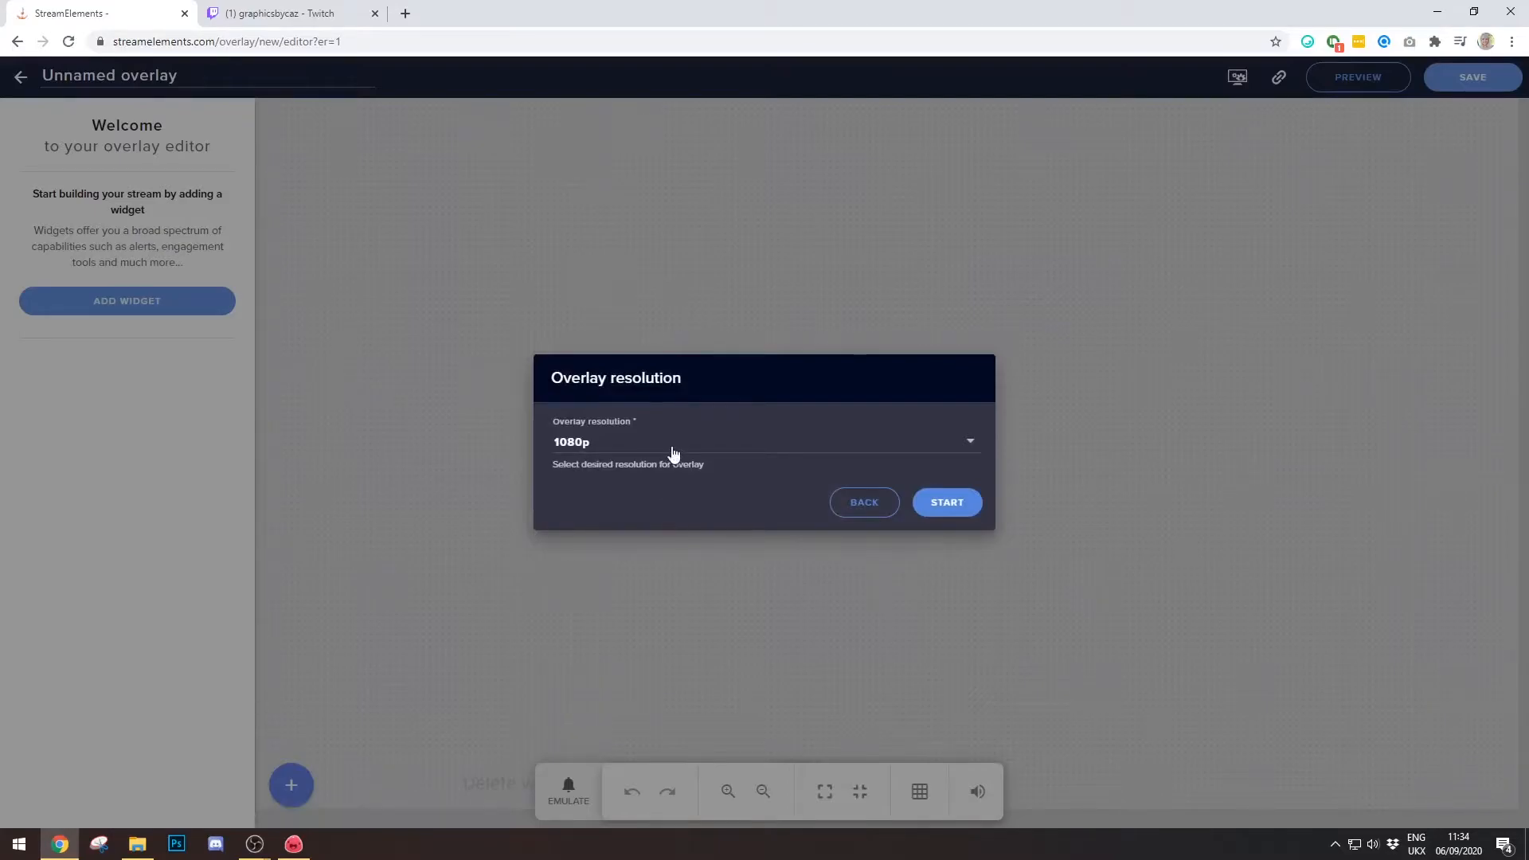
{"action": "left_click", "coordinate": [959, 520]}
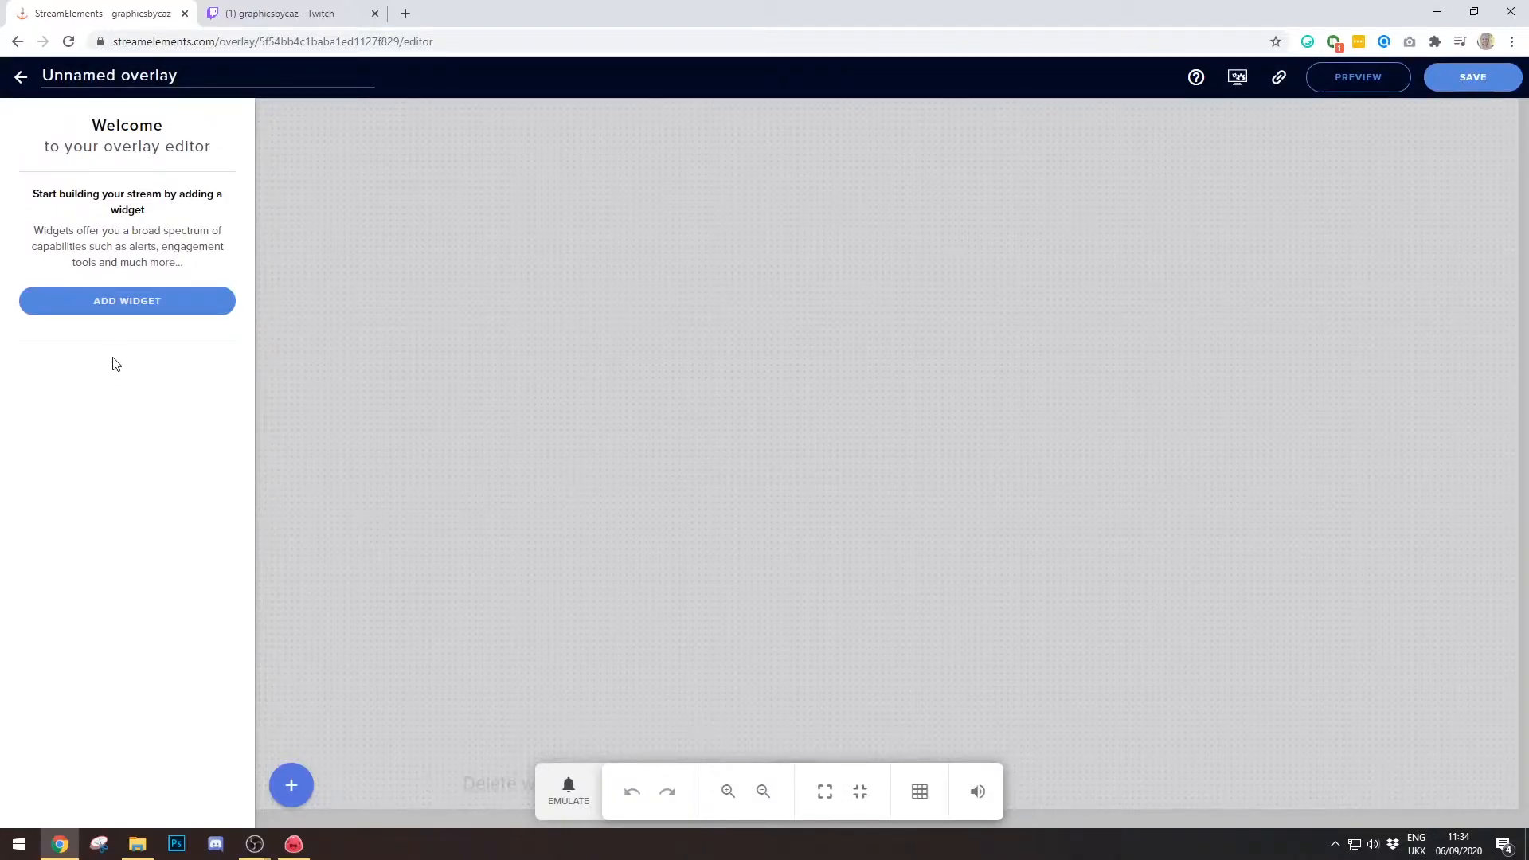
{"action": "left_click", "coordinate": [114, 313]}
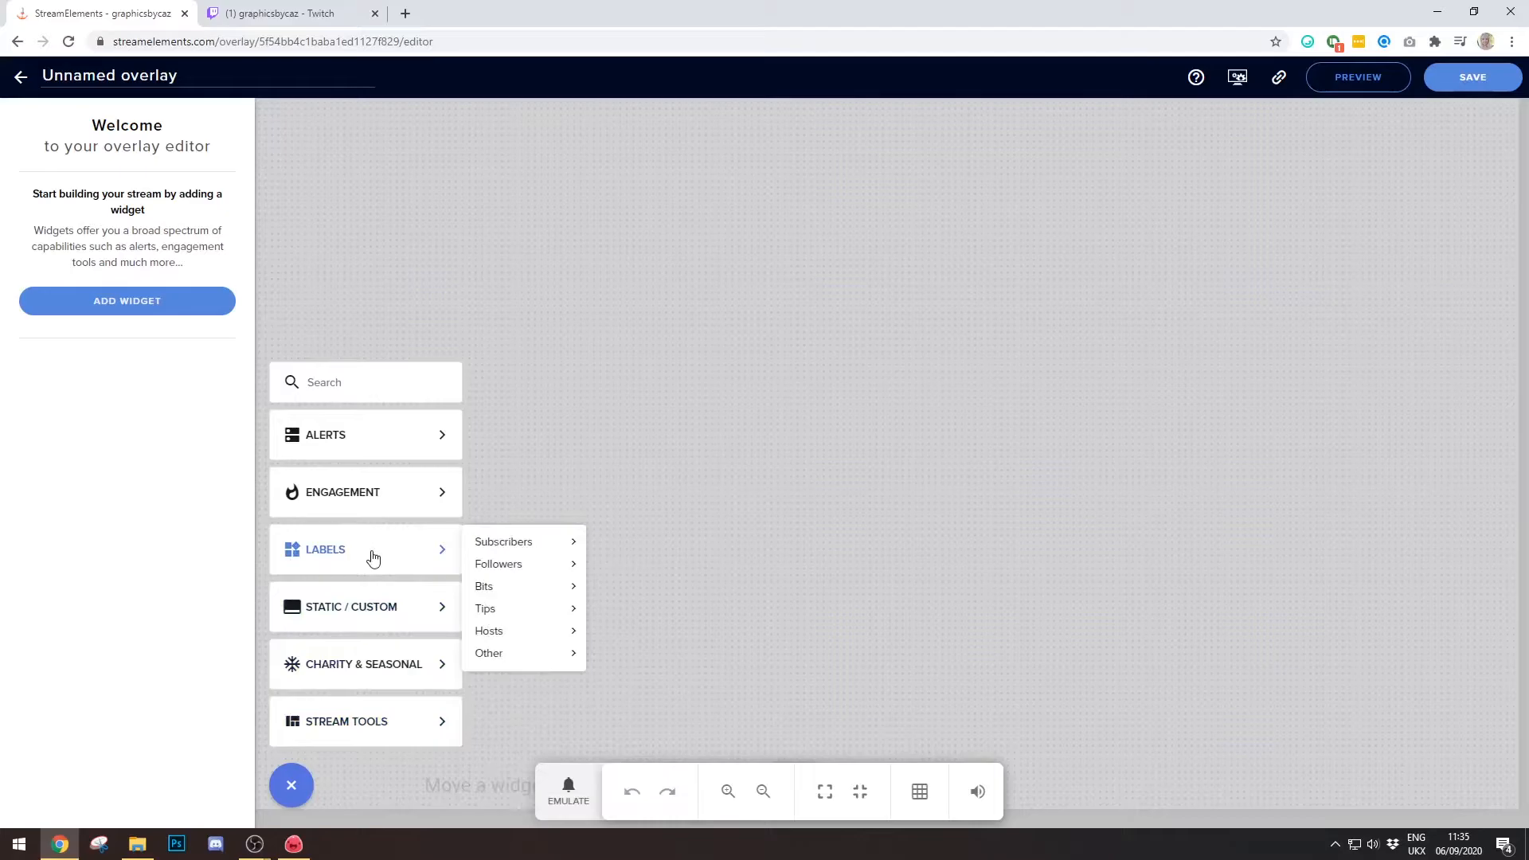
{"action": "mouse_move", "coordinate": [368, 613]}
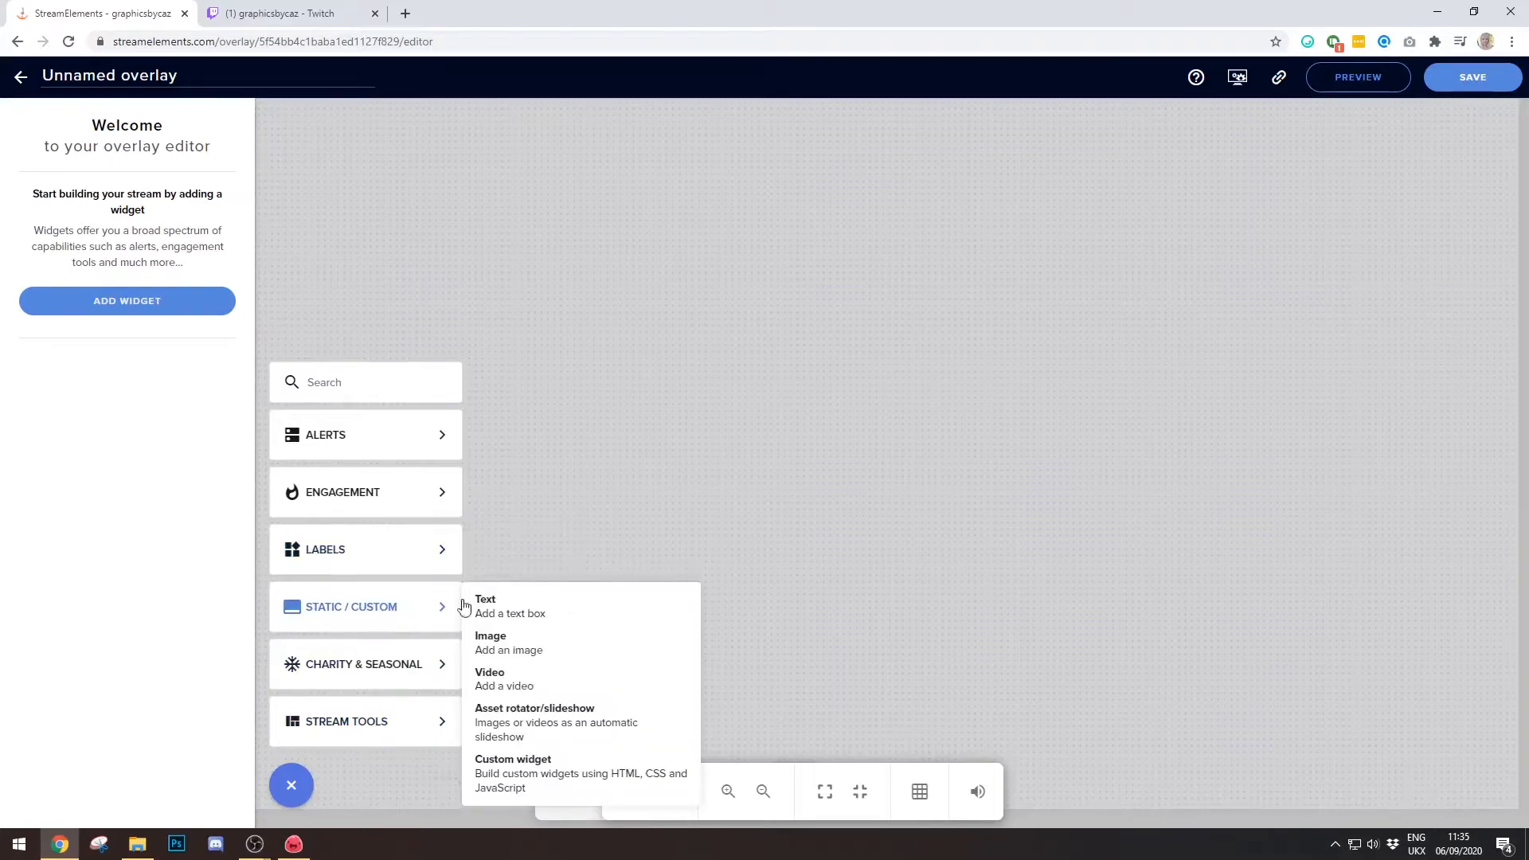
{"action": "left_click", "coordinate": [553, 647]}
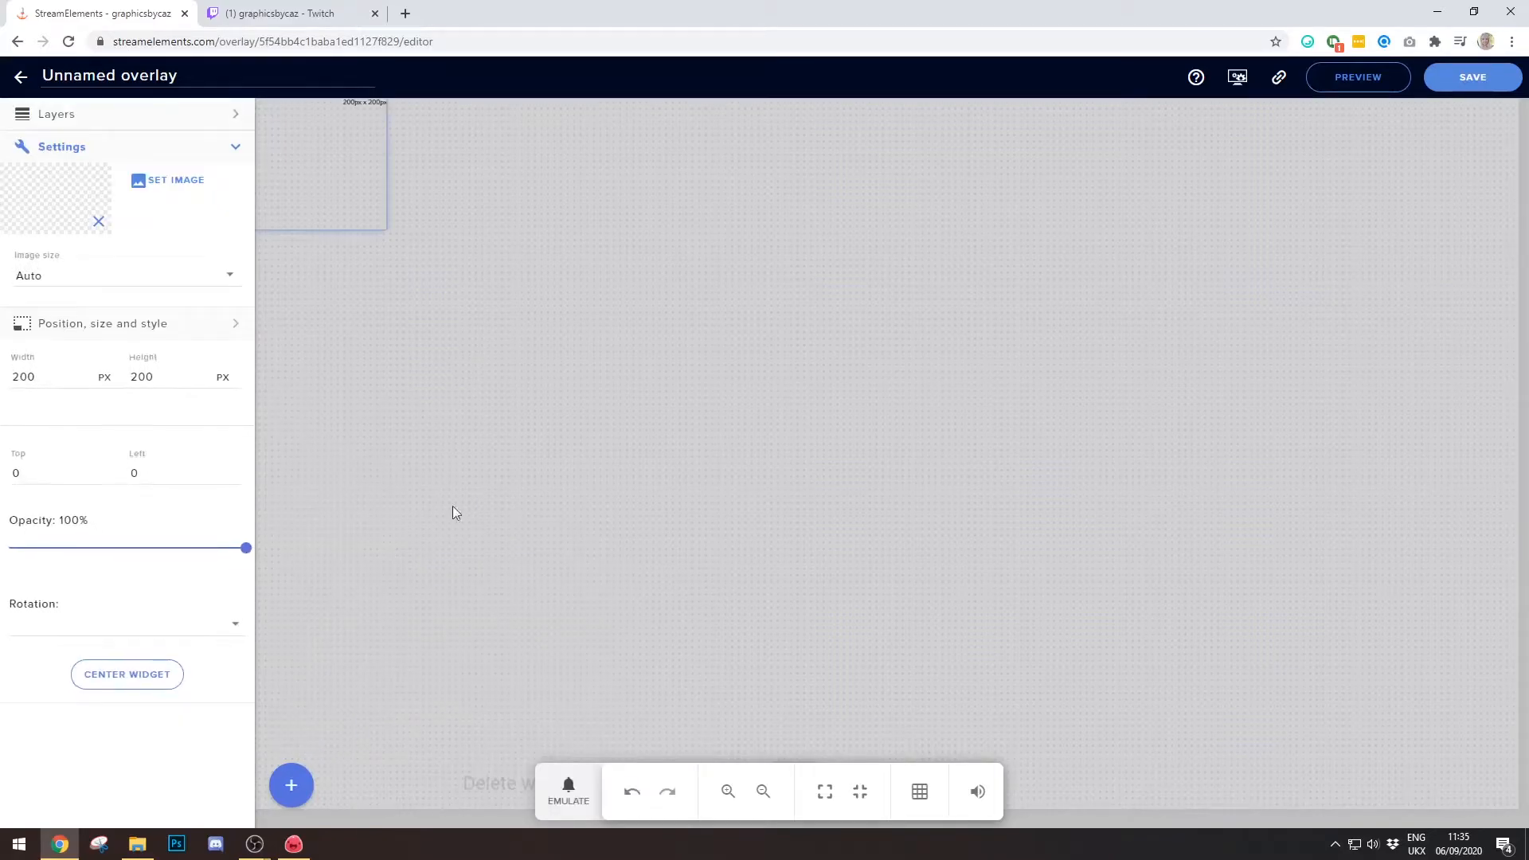
- Upload 'Overlay 1 - 16-9 webcam with chat.png' and set it as the image widget's picture
{"action": "left_click", "coordinate": [177, 191]}
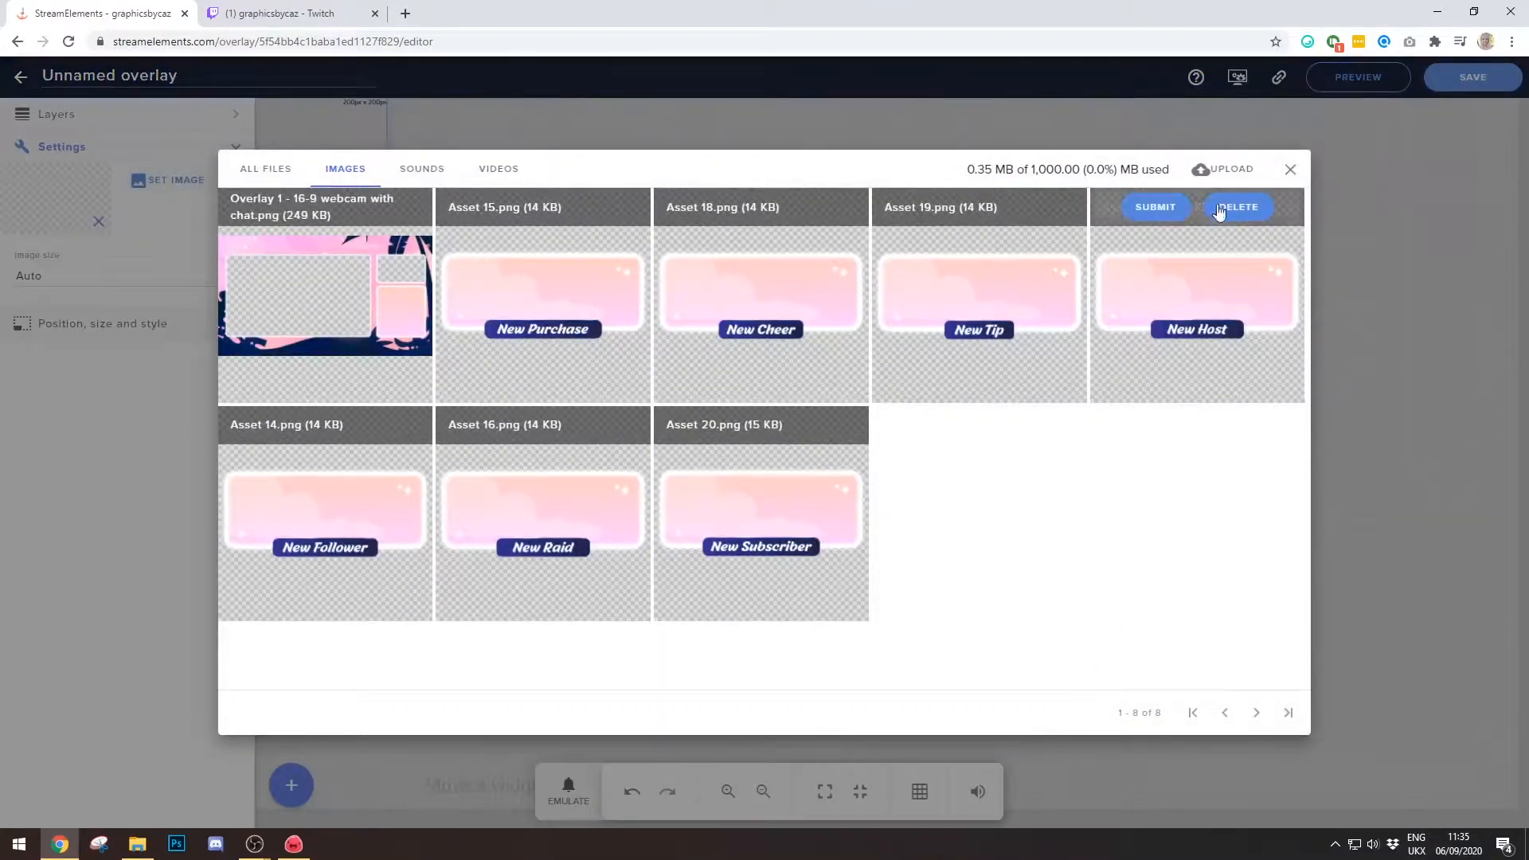
{"action": "left_click", "coordinate": [1225, 169]}
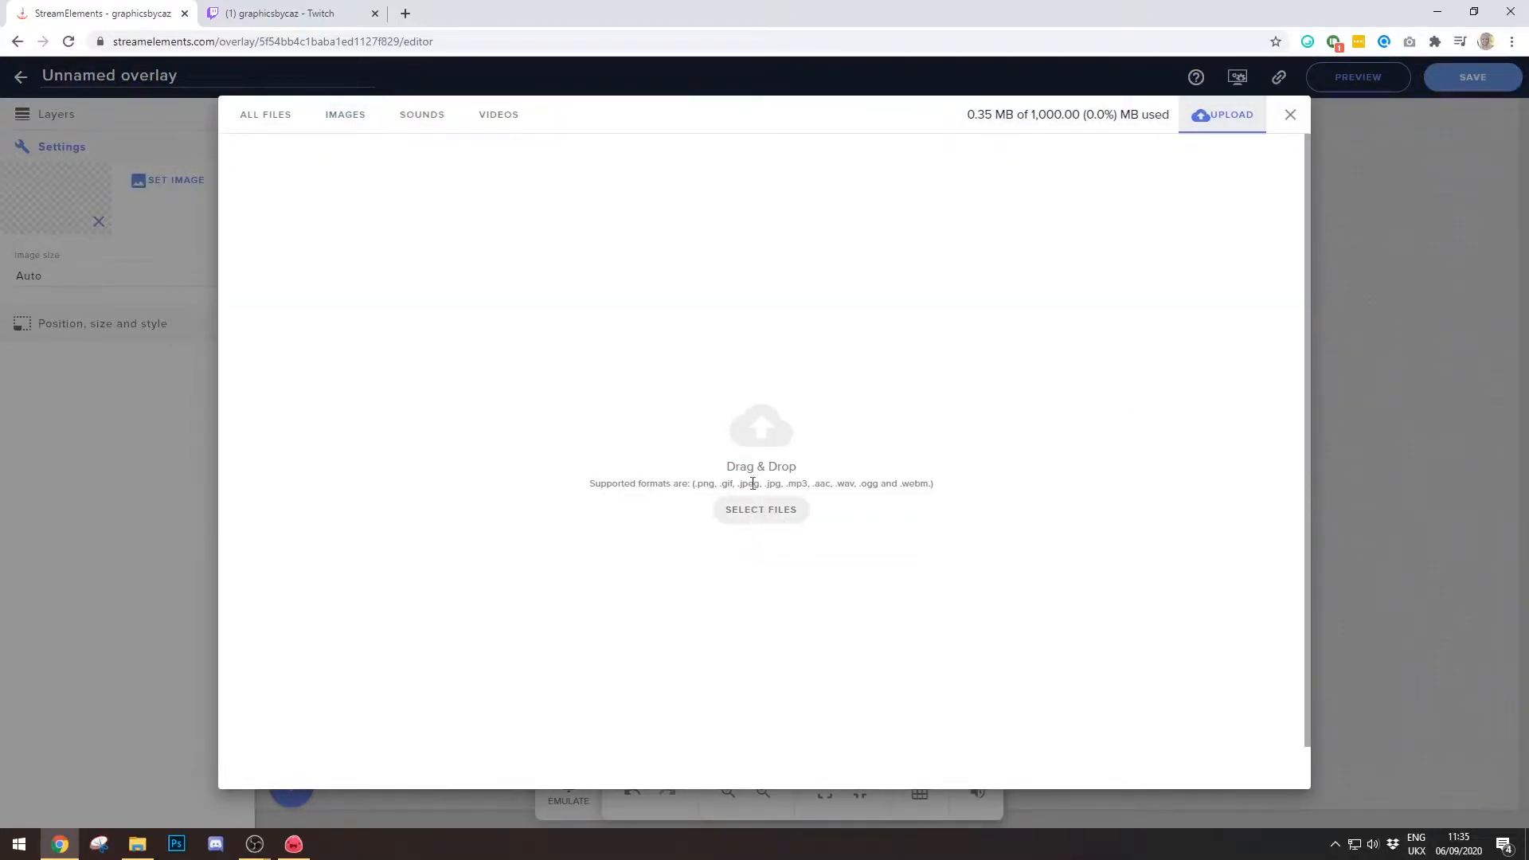
{"action": "left_click", "coordinate": [772, 523]}
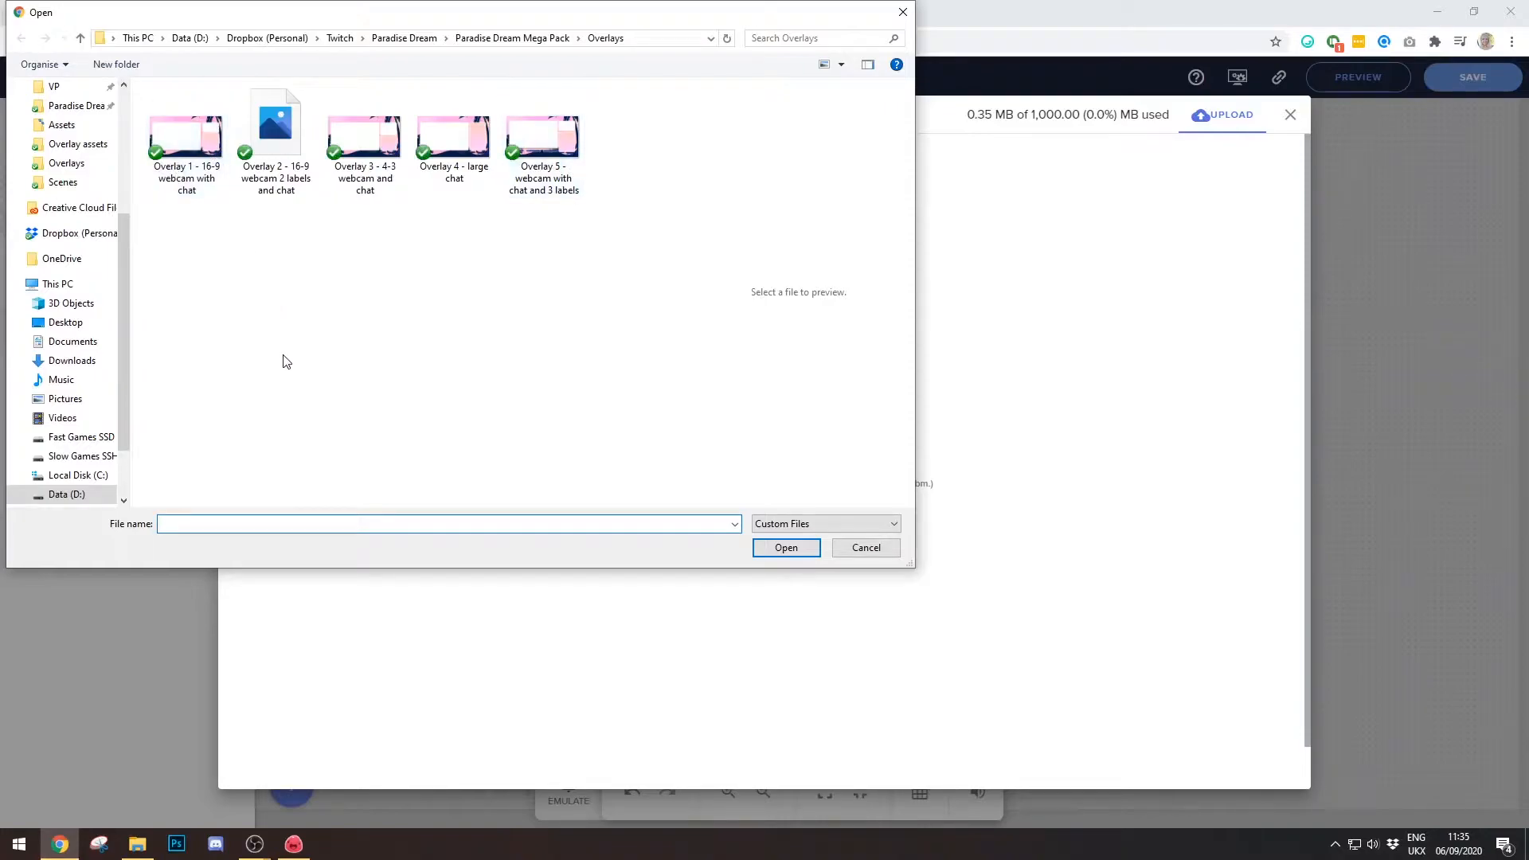
{"action": "left_click", "coordinate": [188, 146]}
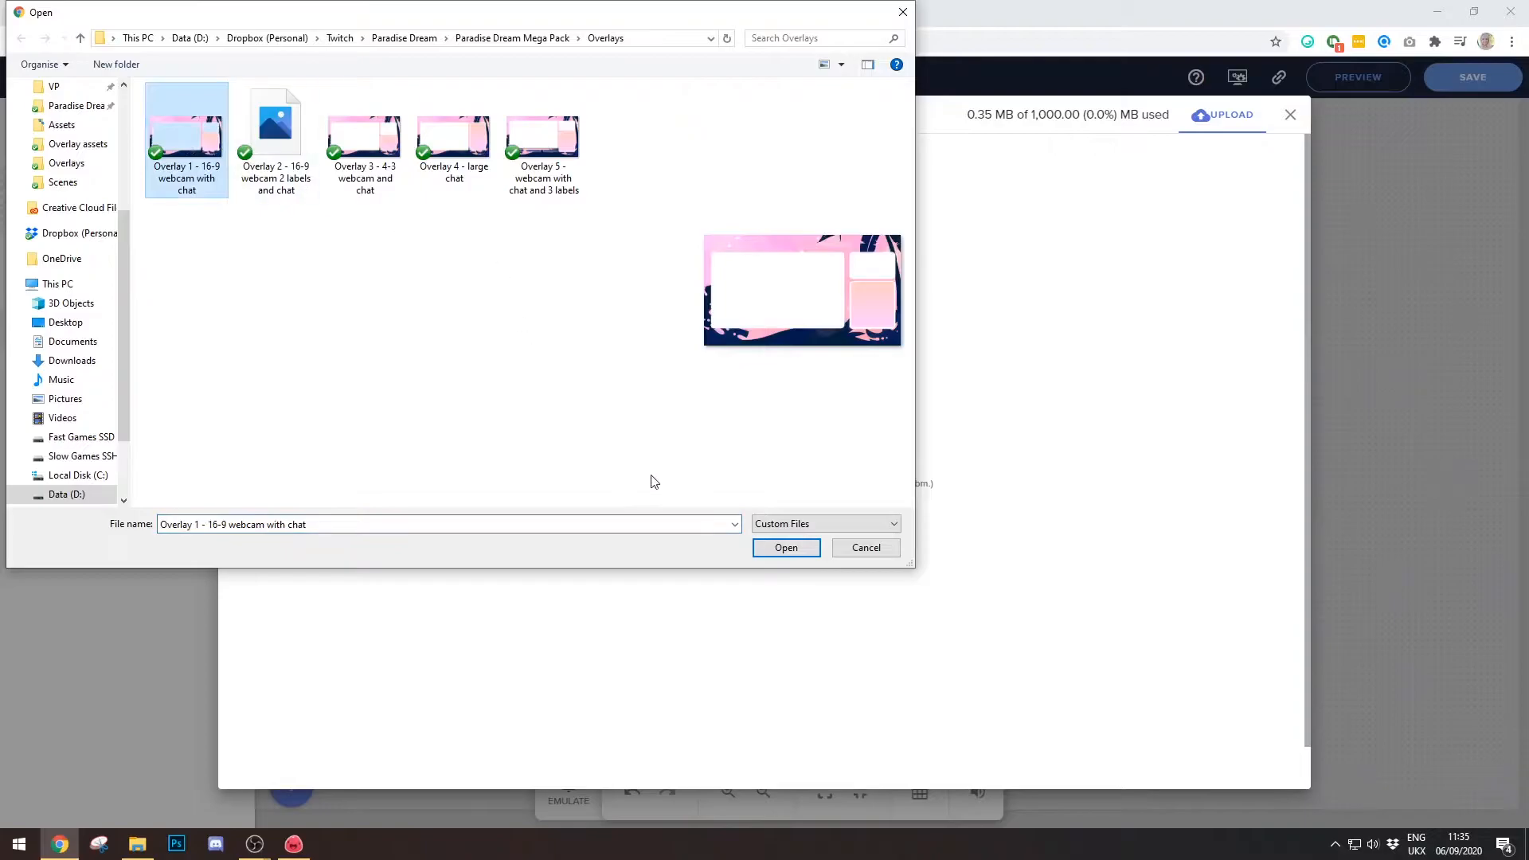
{"action": "left_click", "coordinate": [773, 551]}
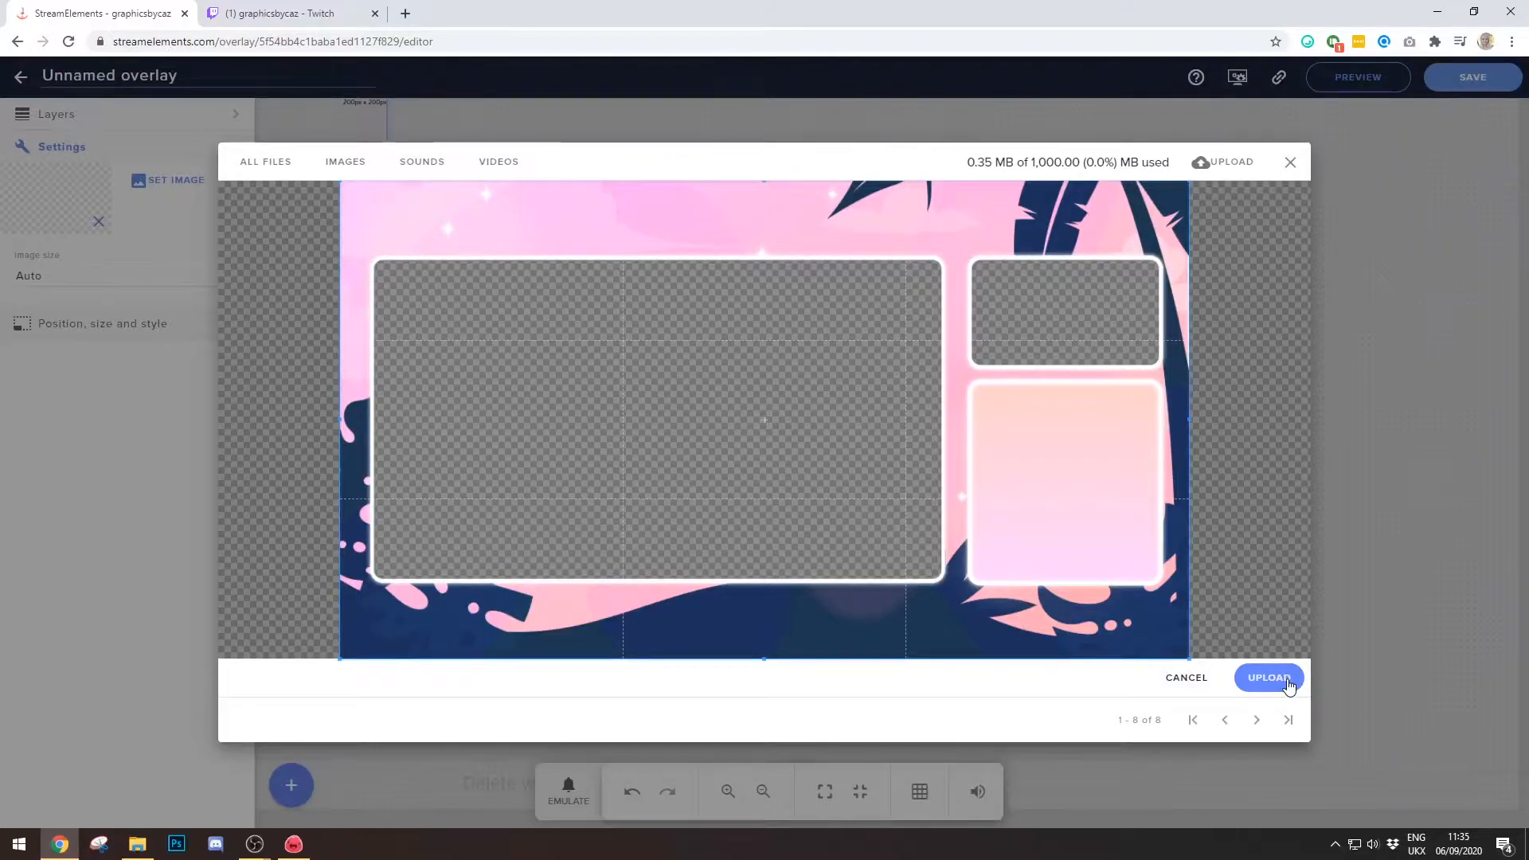
{"action": "left_click", "coordinate": [1288, 682]}
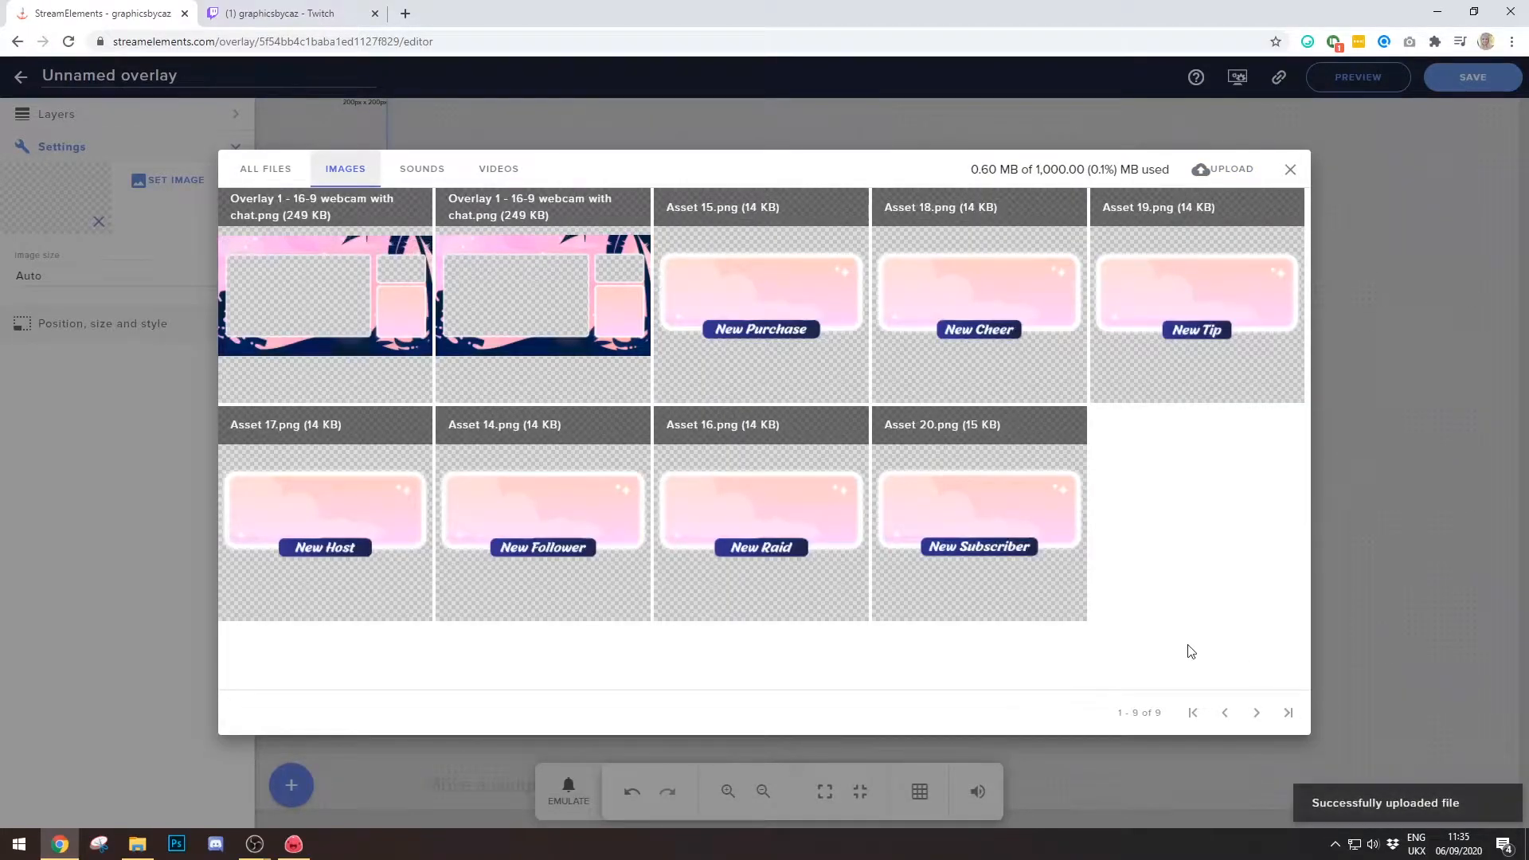
{"action": "mouse_move", "coordinate": [284, 236]}
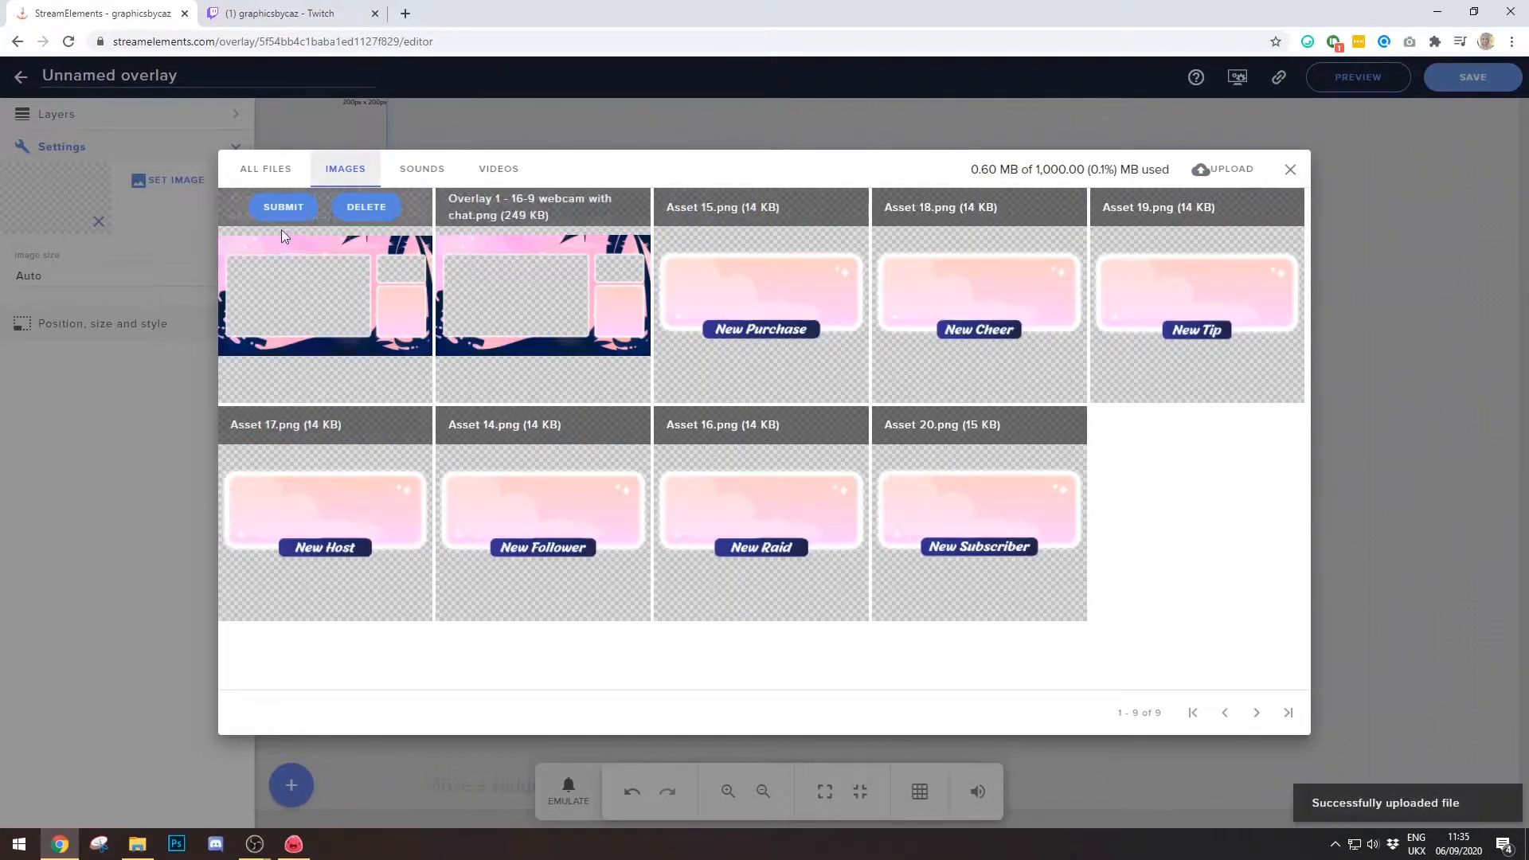
{"action": "left_click", "coordinate": [283, 207]}
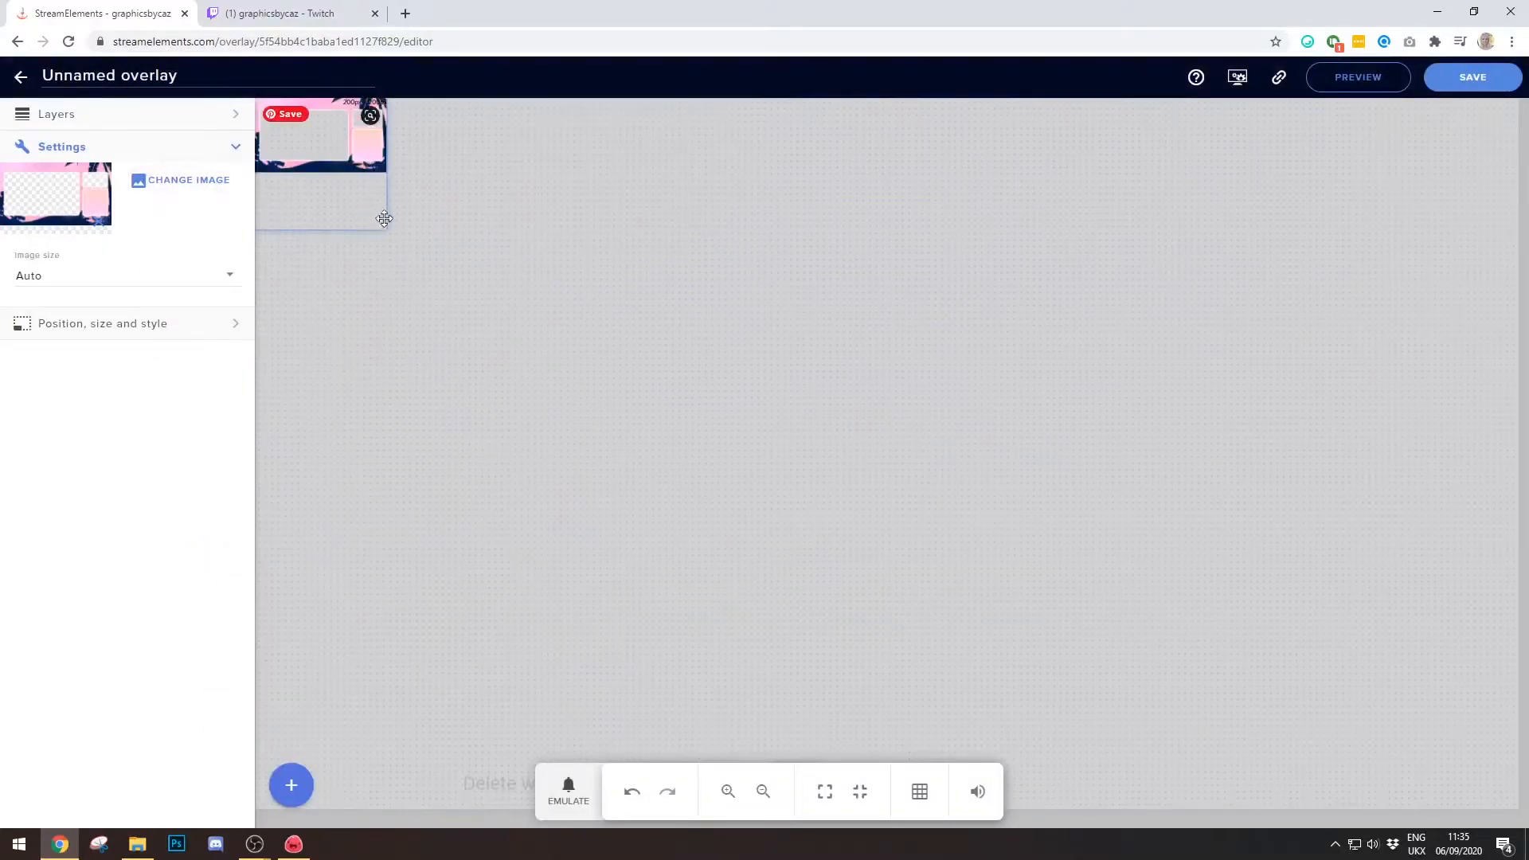
- Stretch the pink overlay image across the entire canvas, then bring up the widget categories
{"action": "left_click_drag", "start_coordinate": [386, 226], "coordinate": [1520, 809]}
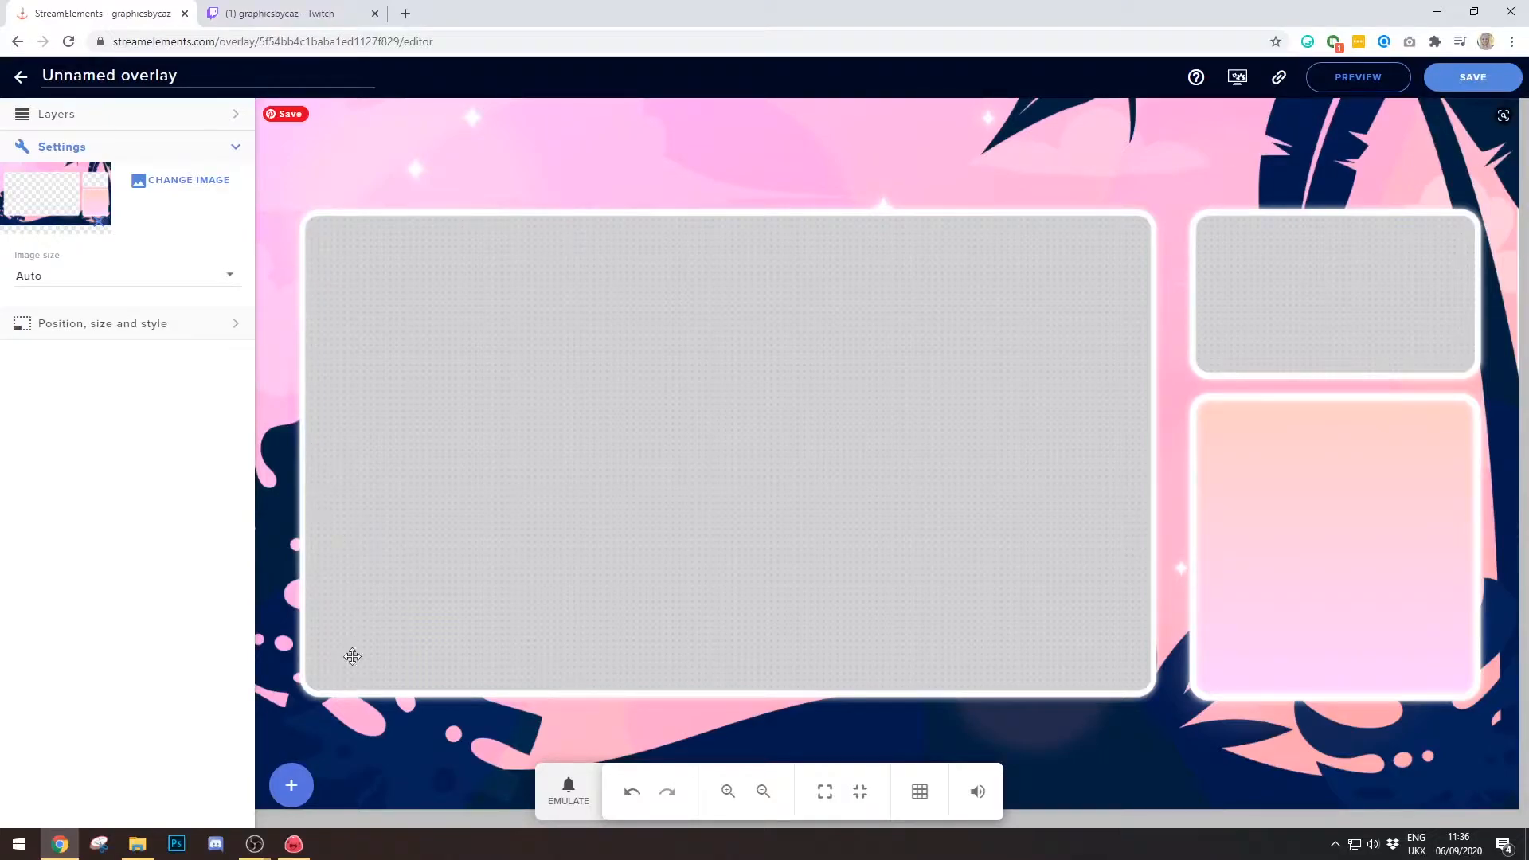
{"action": "left_click", "coordinate": [291, 805]}
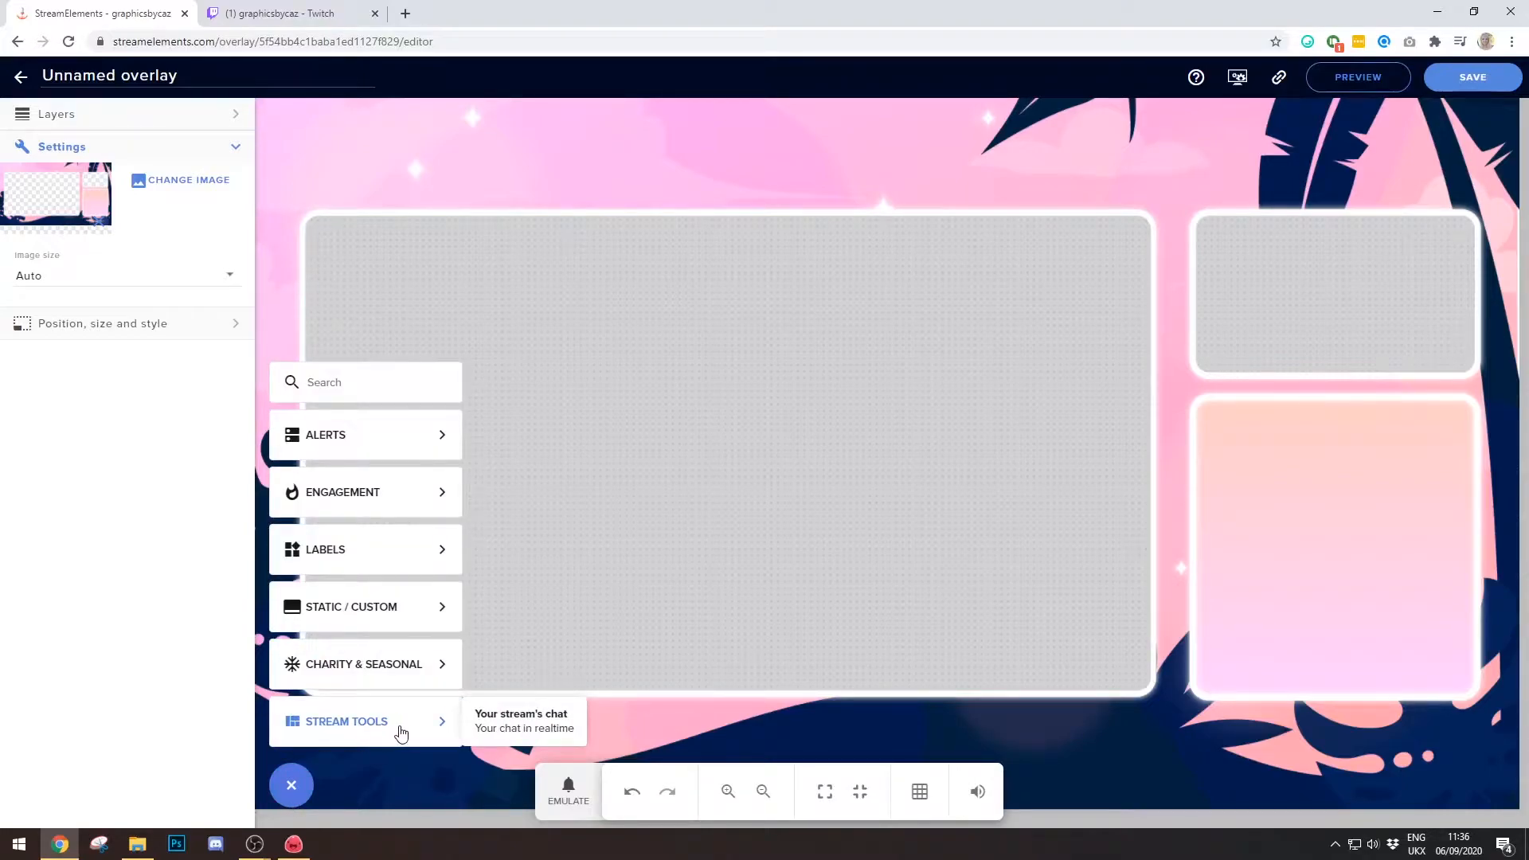
- Add the Your stream's chat widget and fit it into the overlay's lower-right frame
{"action": "left_click", "coordinate": [519, 729]}
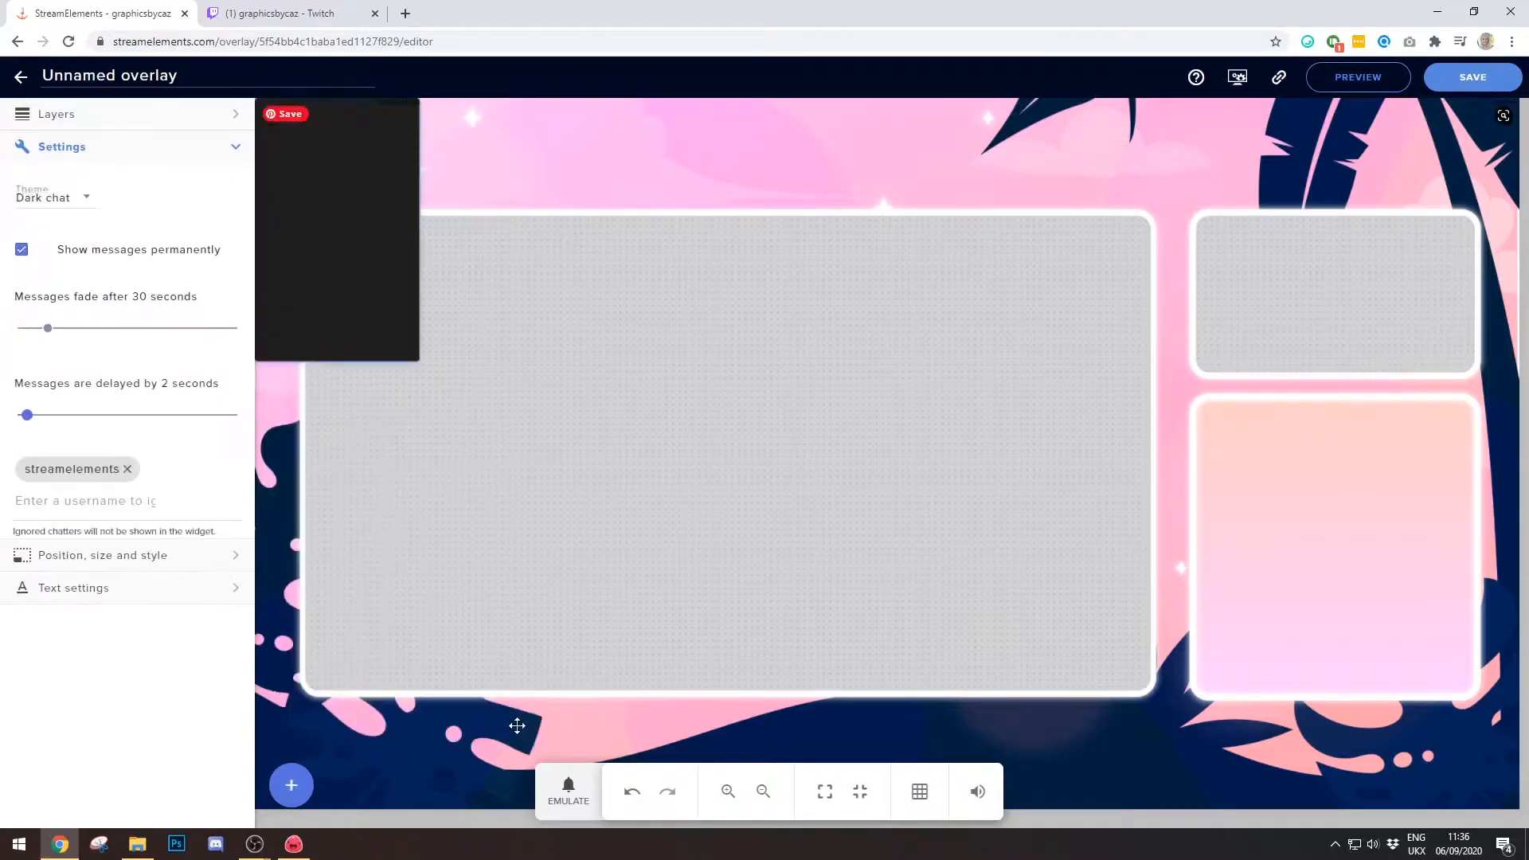
{"action": "left_click_drag", "start_coordinate": [363, 282], "coordinate": [638, 396]}
{"action": "left_click_drag", "start_coordinate": [584, 304], "coordinate": [1254, 494]}
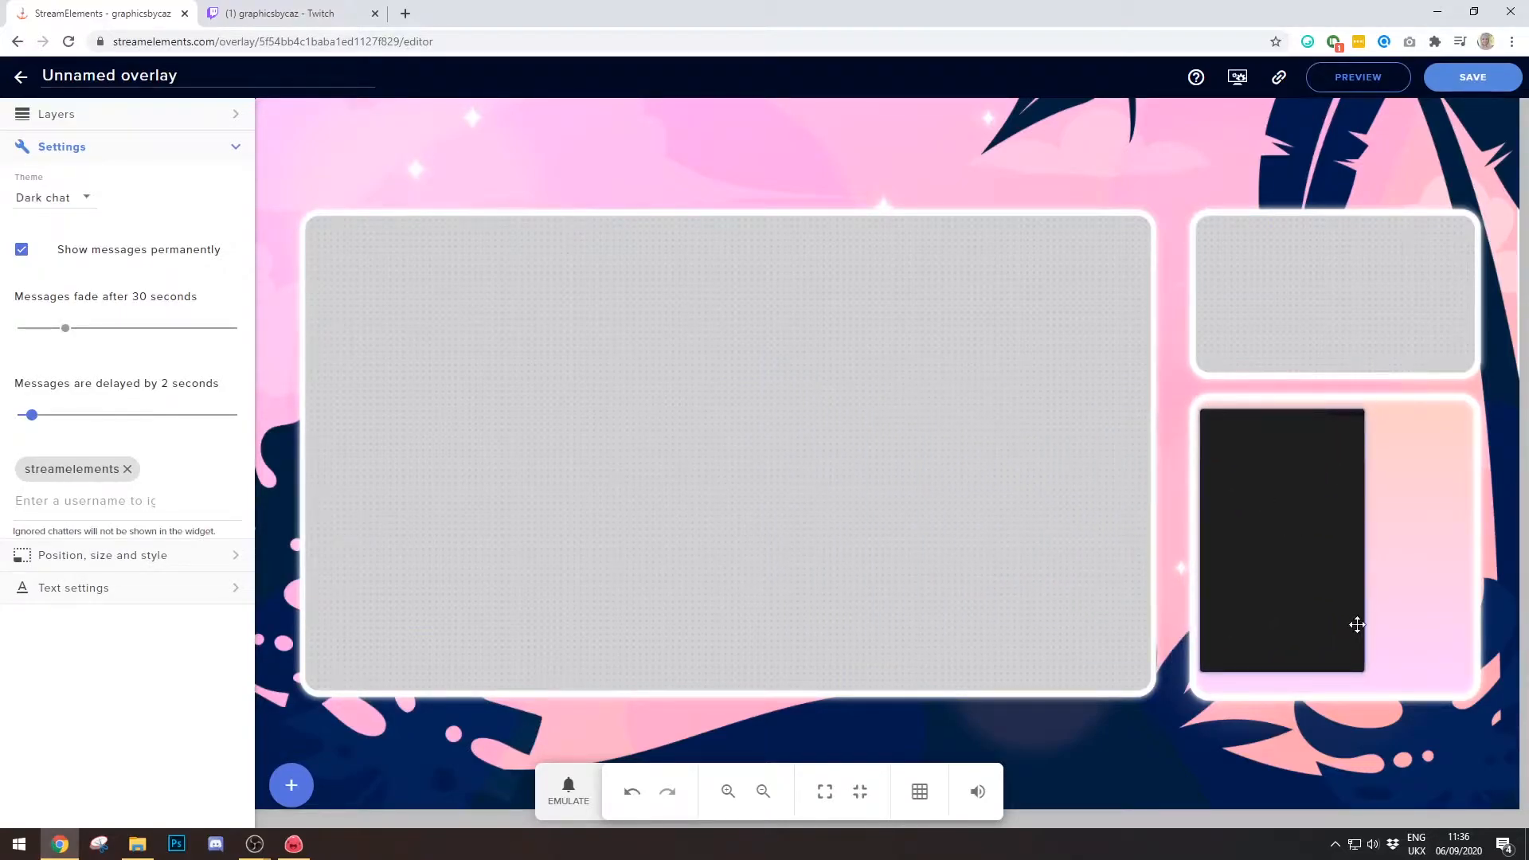
{"action": "left_click_drag", "start_coordinate": [1361, 671], "coordinate": [1465, 687]}
{"action": "left_click_drag", "start_coordinate": [1370, 560], "coordinate": [1374, 559]}
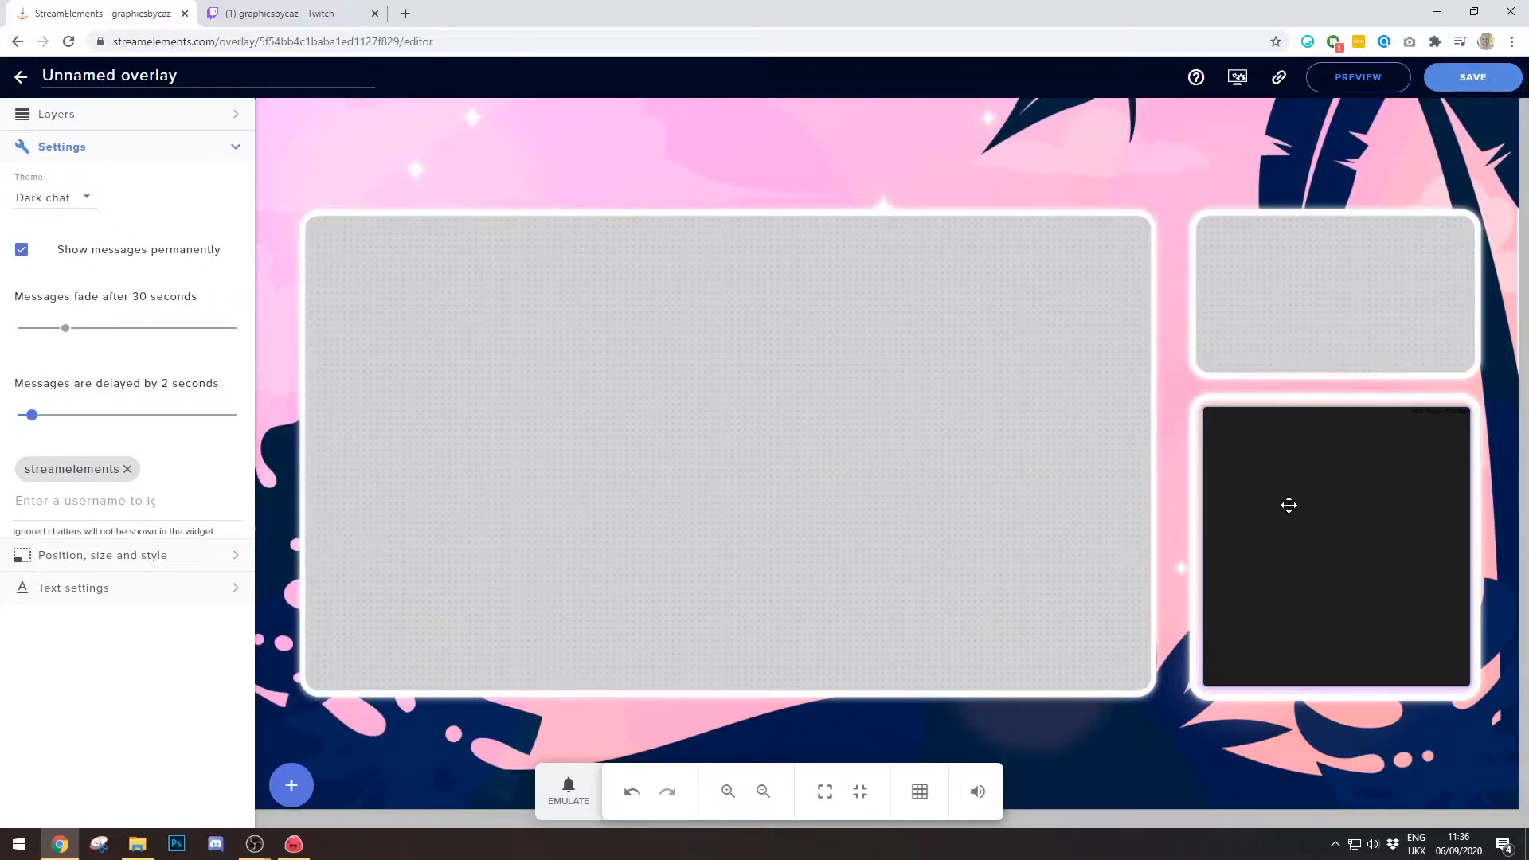
- Switch the chat widget's theme from dark to Custom, then select the background image
{"action": "left_click", "coordinate": [92, 201]}
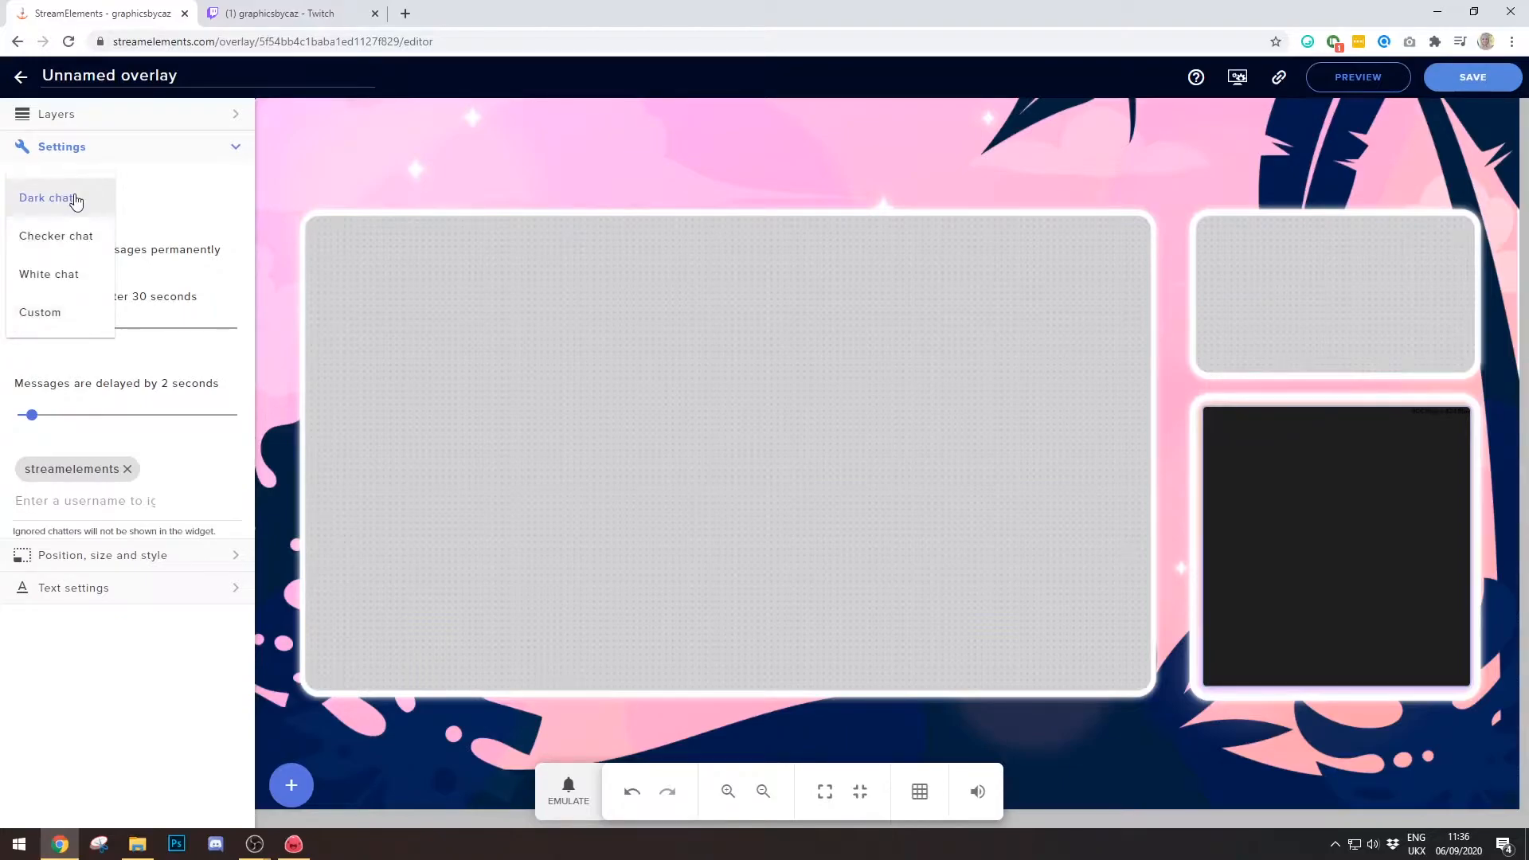
{"action": "left_click", "coordinate": [70, 320]}
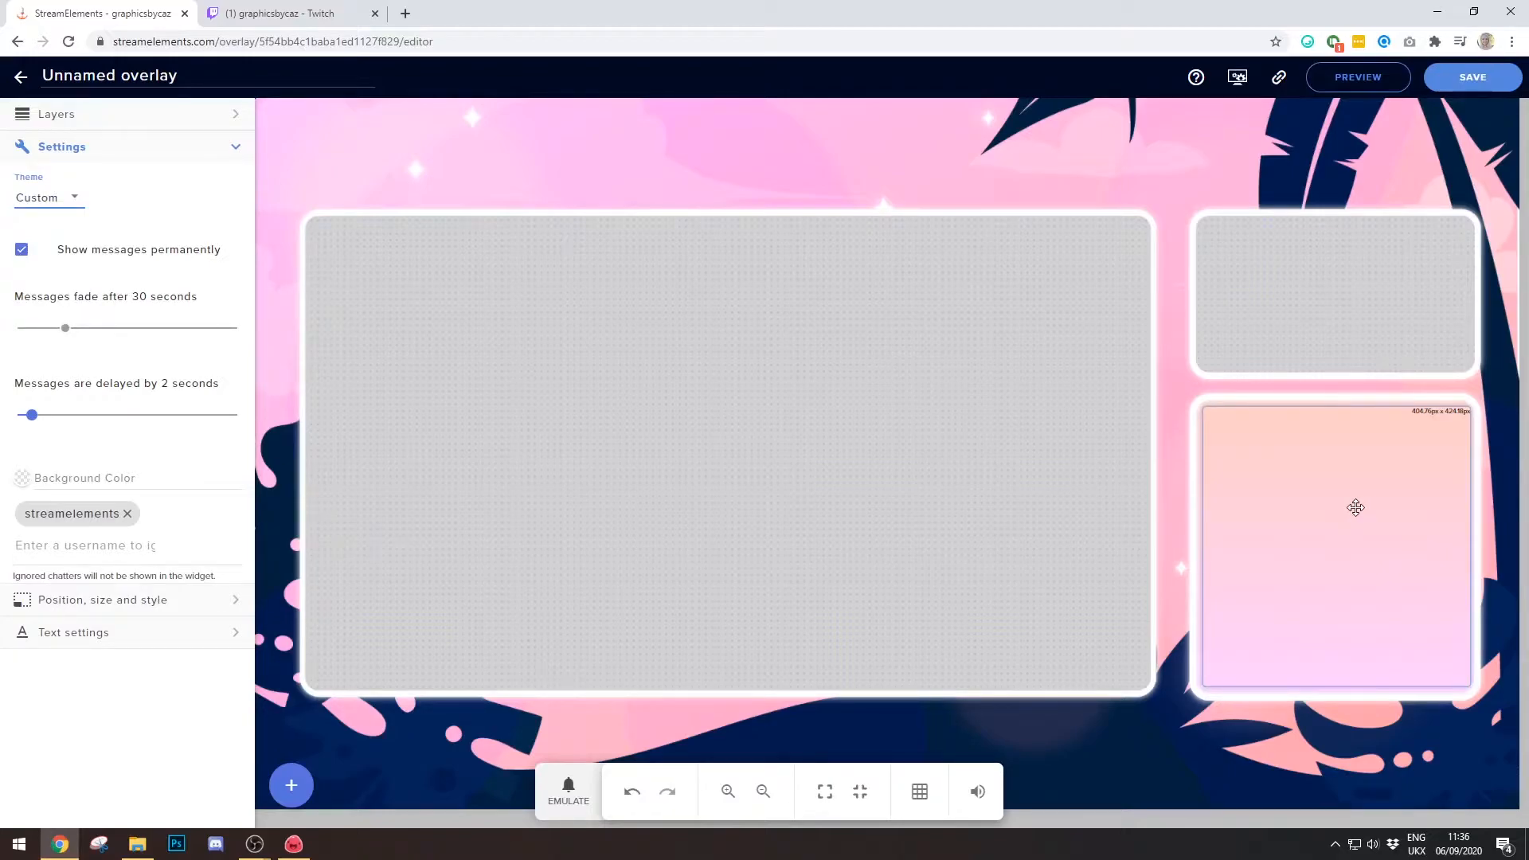
{"action": "left_click", "coordinate": [808, 259]}
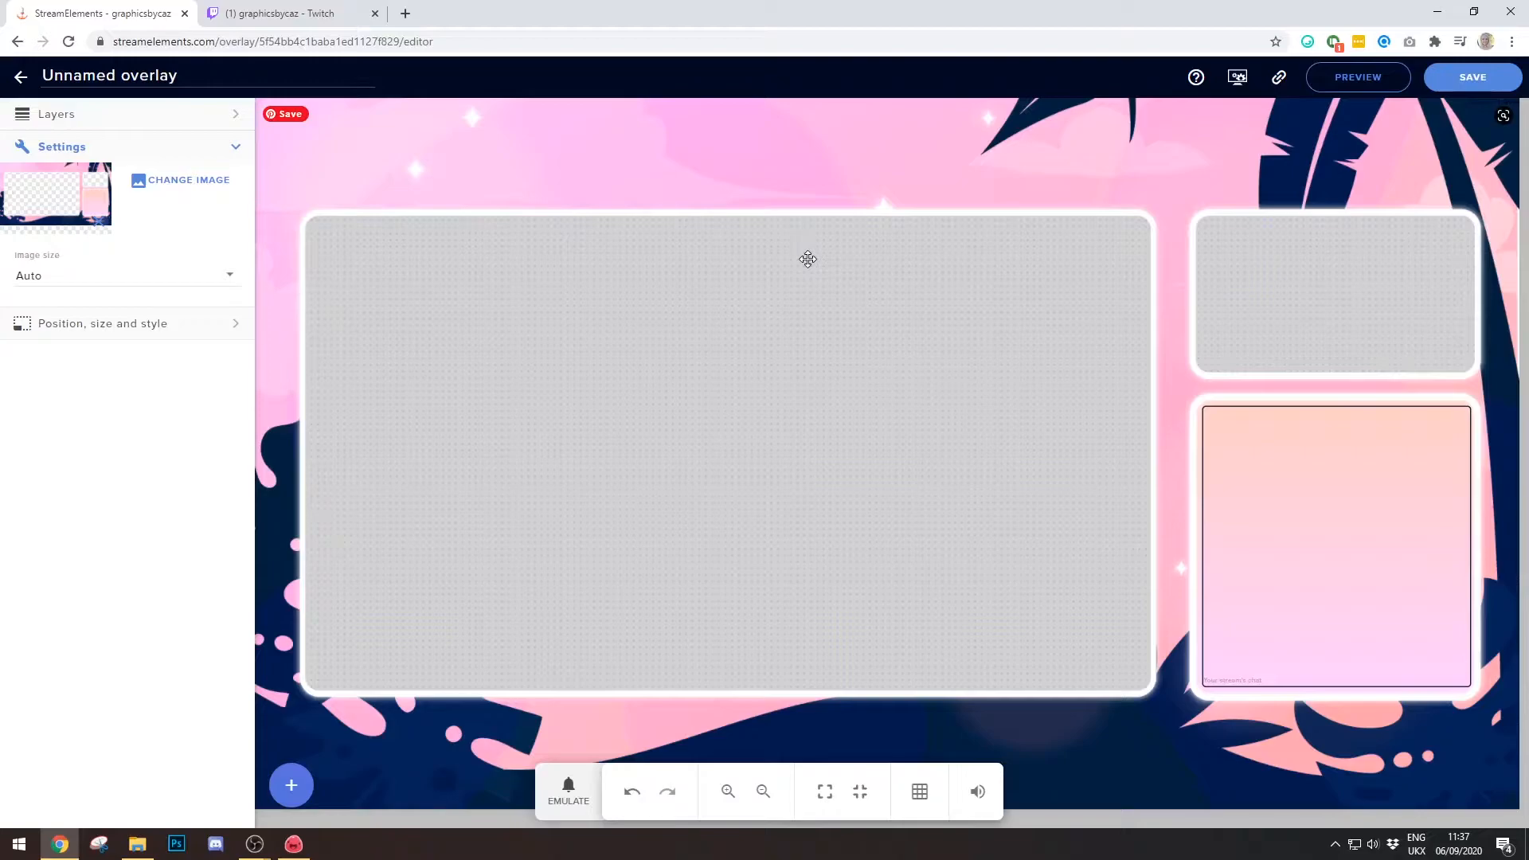
{"action": "left_click", "coordinate": [813, 476]}
- Delete the pink background image, save the overlay under the name 'Chat', and copy its URL
{"action": "left_click", "coordinate": [813, 476]}
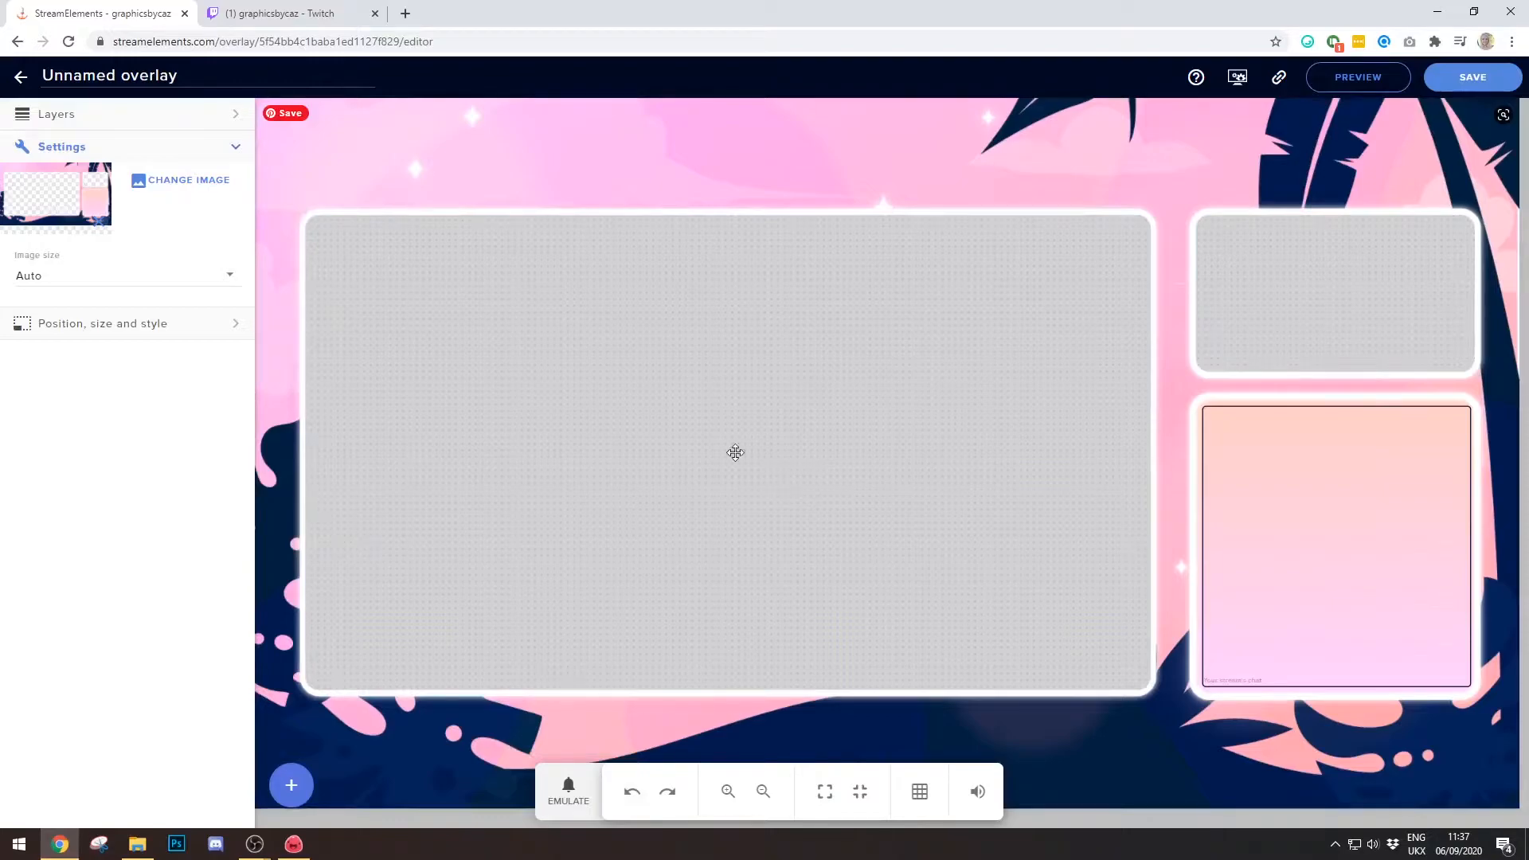
{"action": "key", "text": "Delete"}
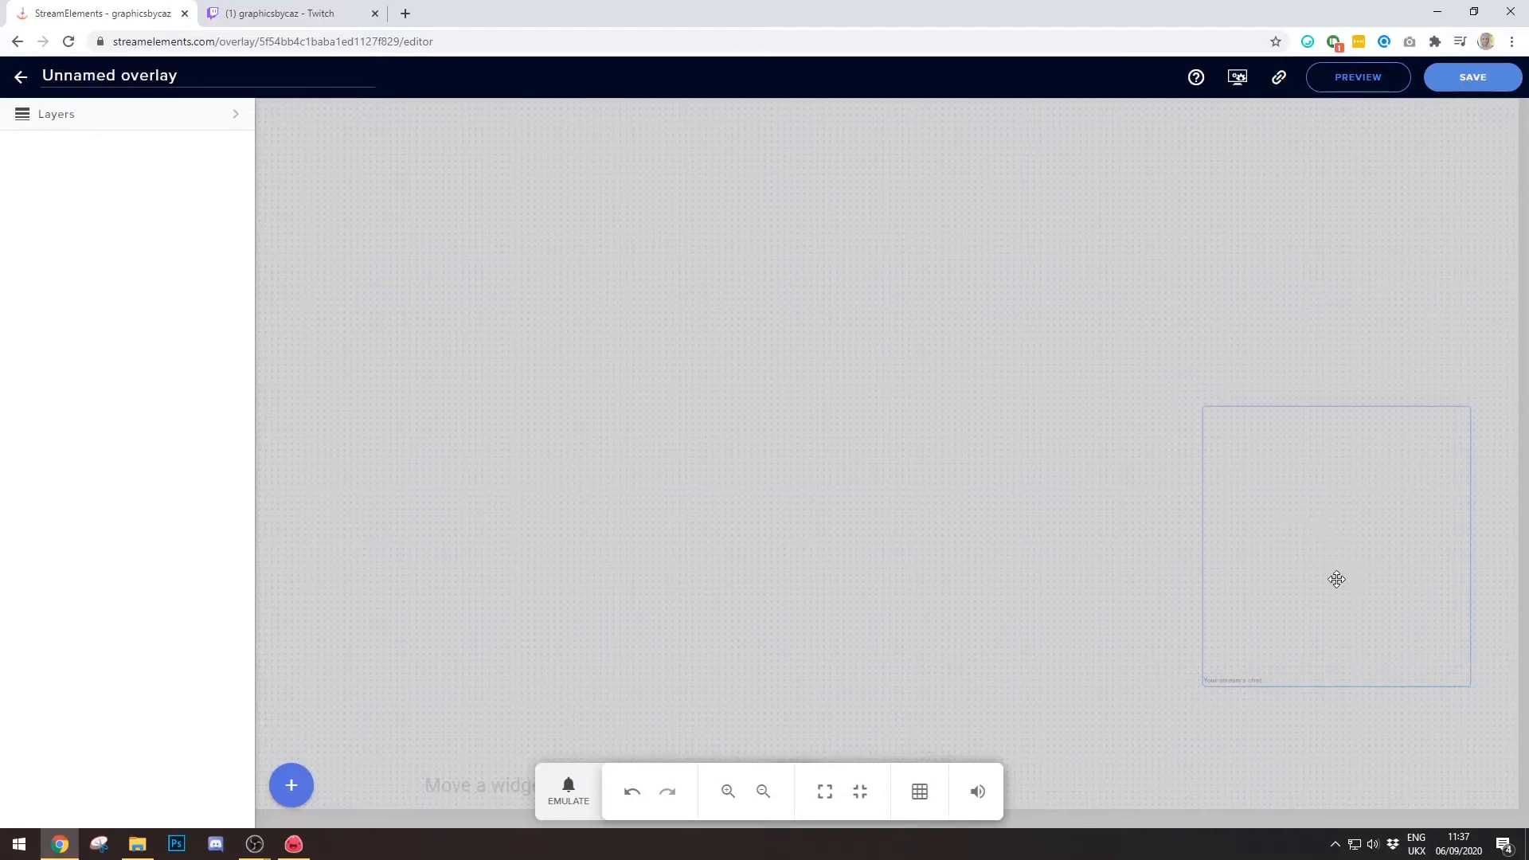
{"action": "left_click", "coordinate": [1473, 79]}
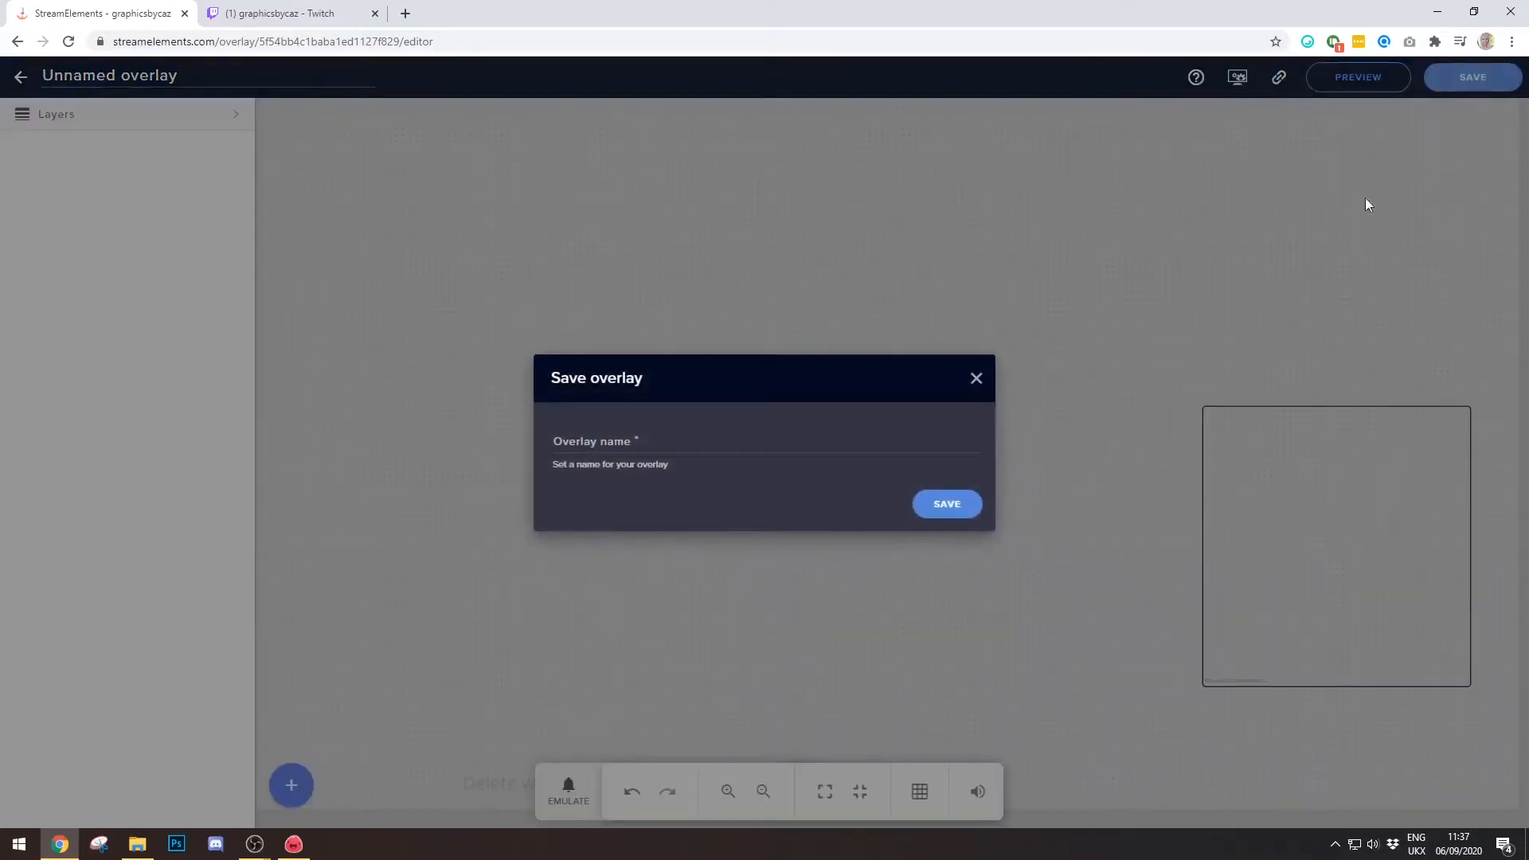
{"action": "left_click", "coordinate": [800, 448]}
{"action": "type", "text": "Test"}
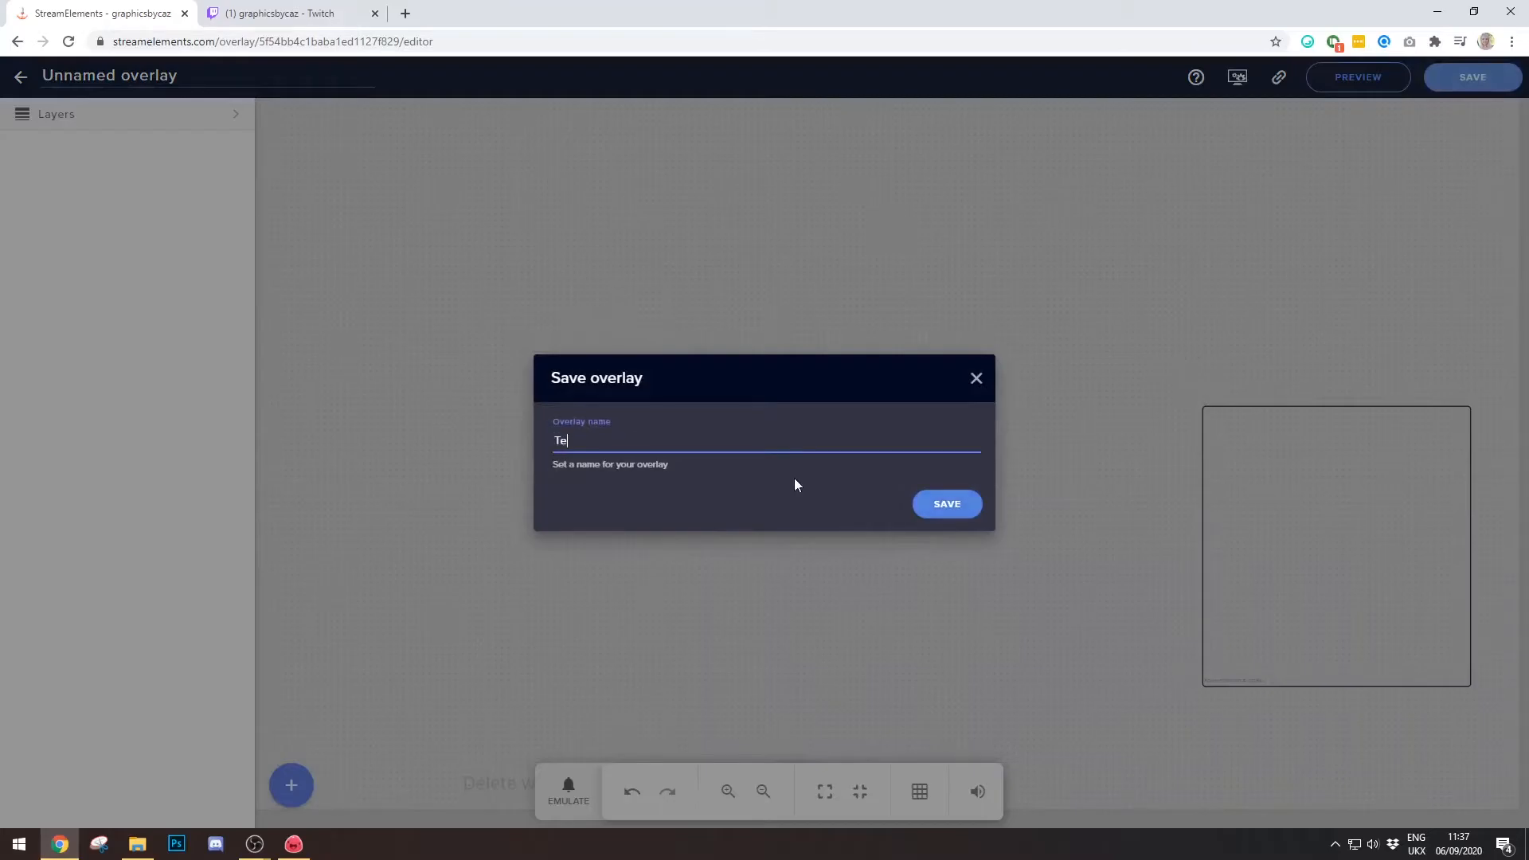
{"action": "key", "text": "BackSpace"}
{"action": "key", "text": "BackSpace"}
{"action": "key", "text": "BackSpace"}
{"action": "key", "text": "BackSpace"}
{"action": "type", "text": "Chat"}
{"action": "key", "text": "Return"}
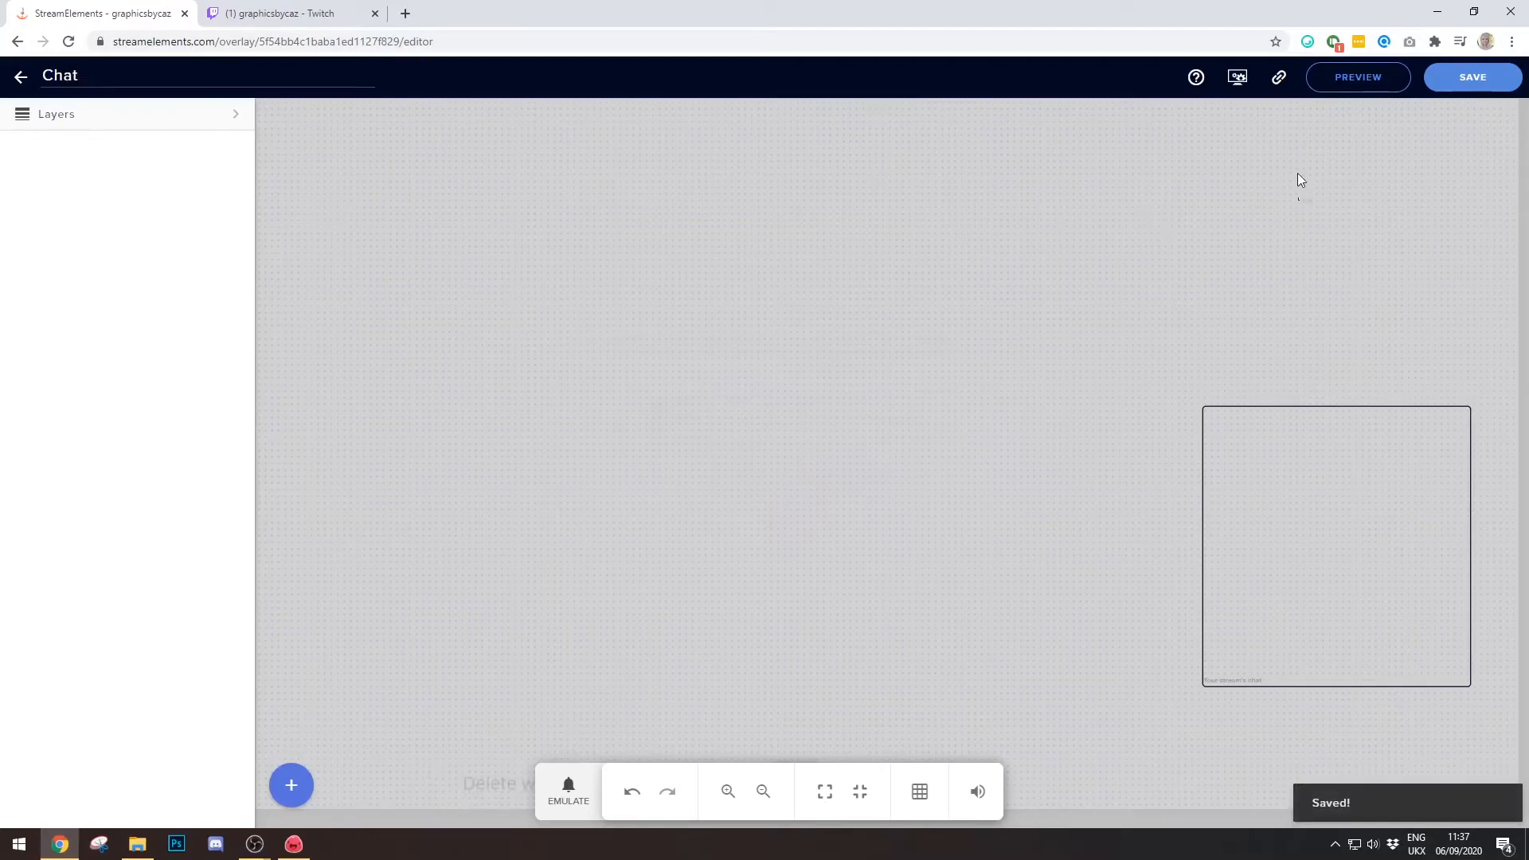
{"action": "left_click", "coordinate": [1280, 80]}
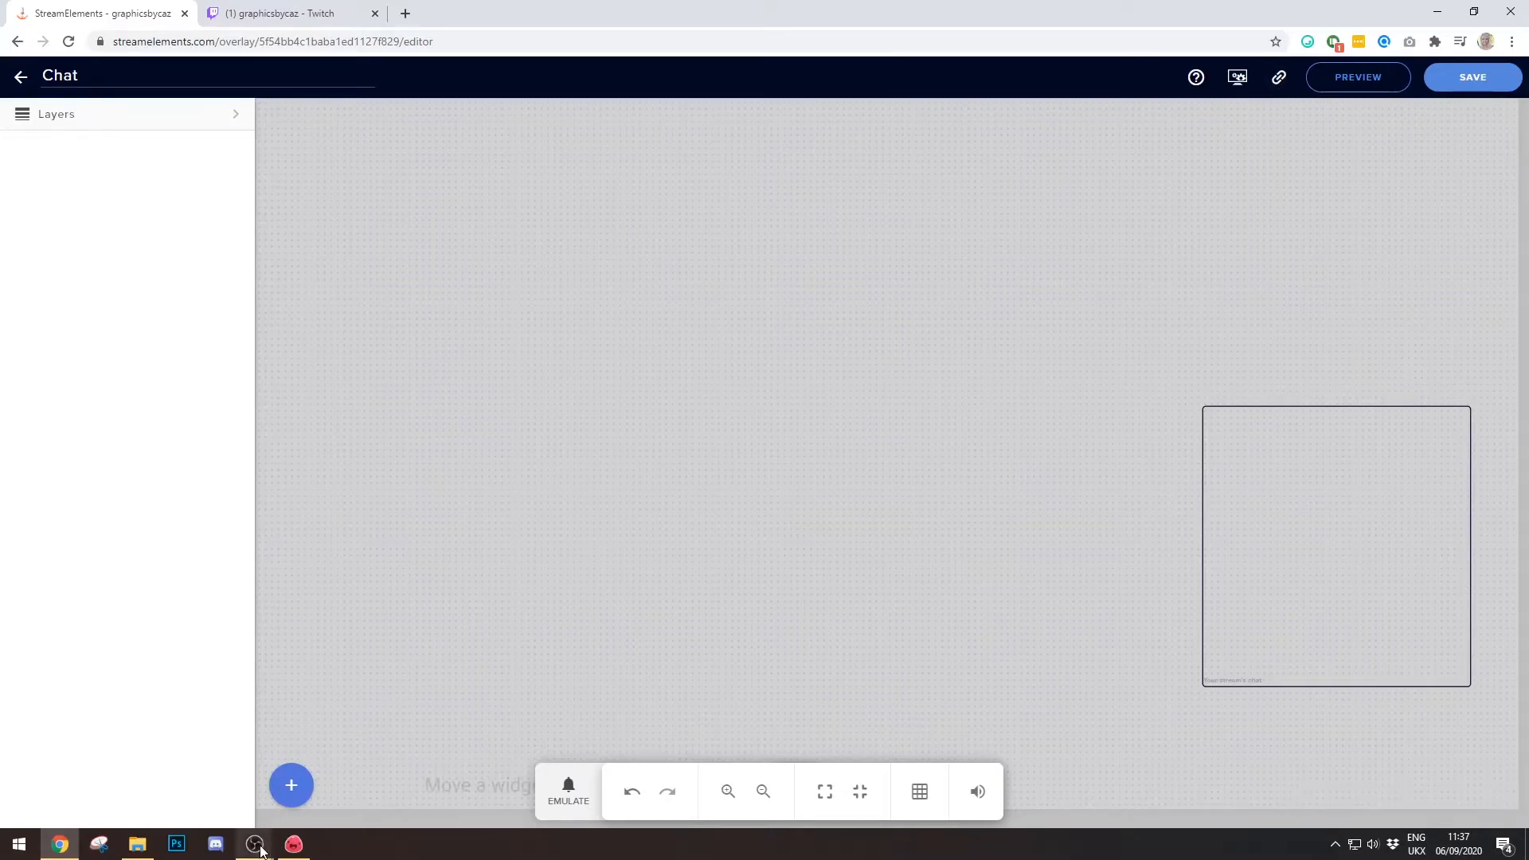
- In OBS Studio, add a new Browser source named 'Chat'
{"action": "mouse_move", "coordinate": [255, 845]}
{"action": "left_click", "coordinate": [333, 786]}
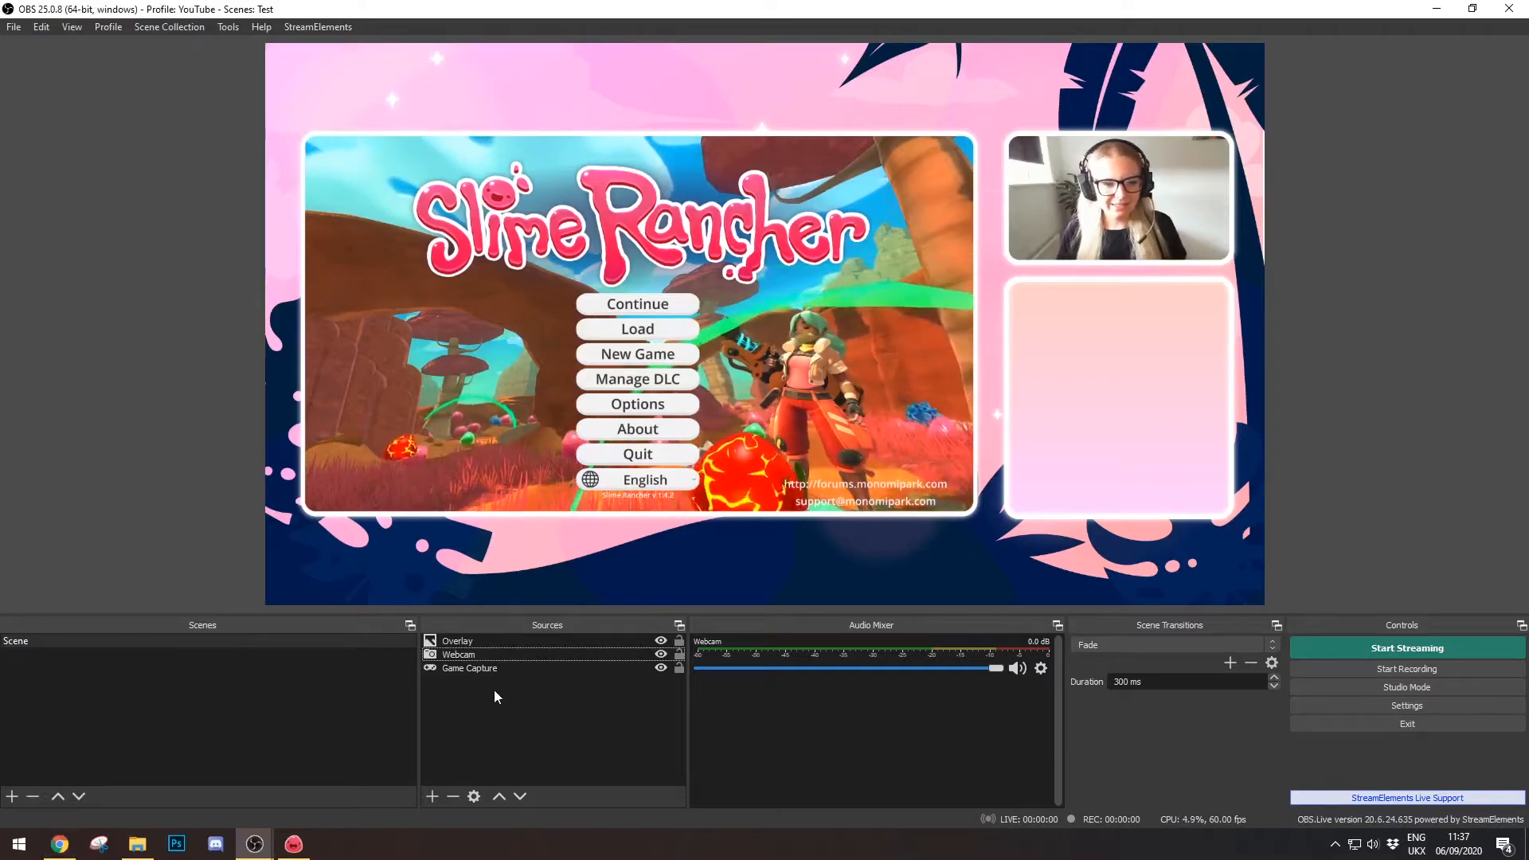
{"action": "left_click", "coordinate": [432, 796]}
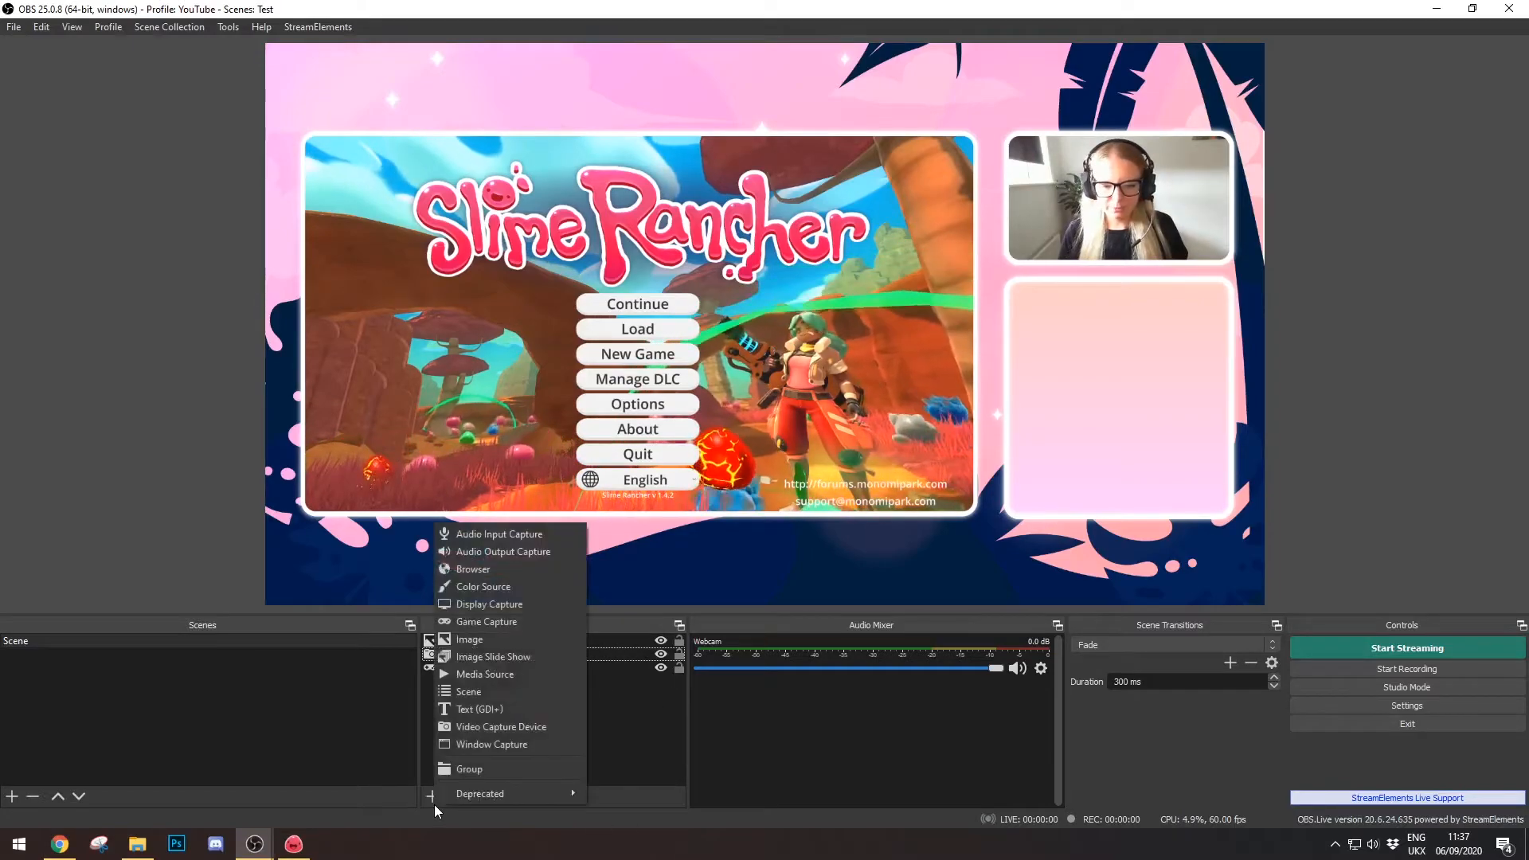
{"action": "left_click", "coordinate": [508, 572]}
{"action": "type", "text": "Chat"}
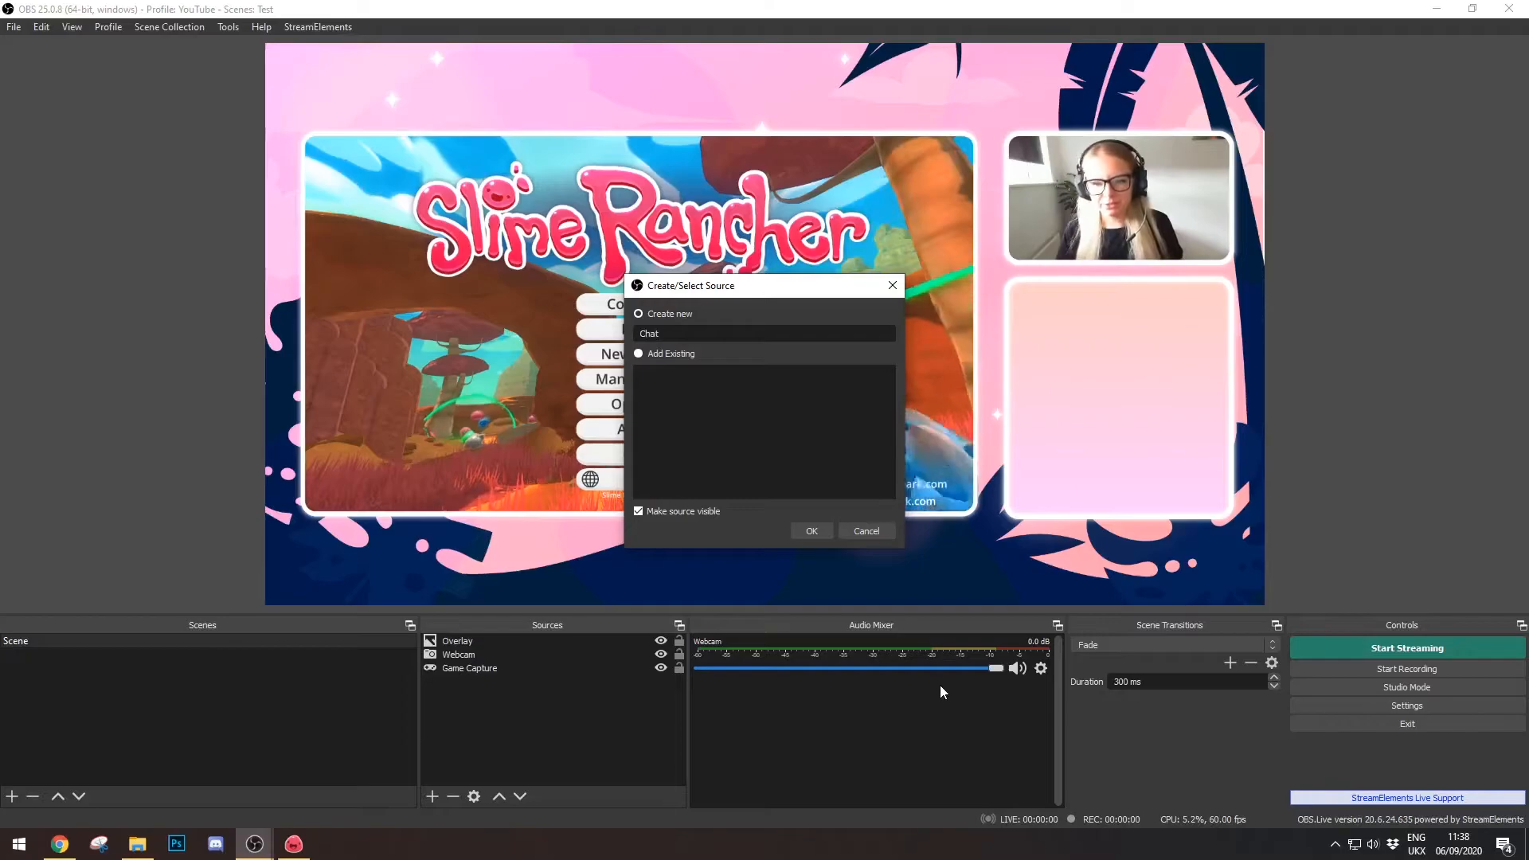
{"action": "key", "text": "Return"}
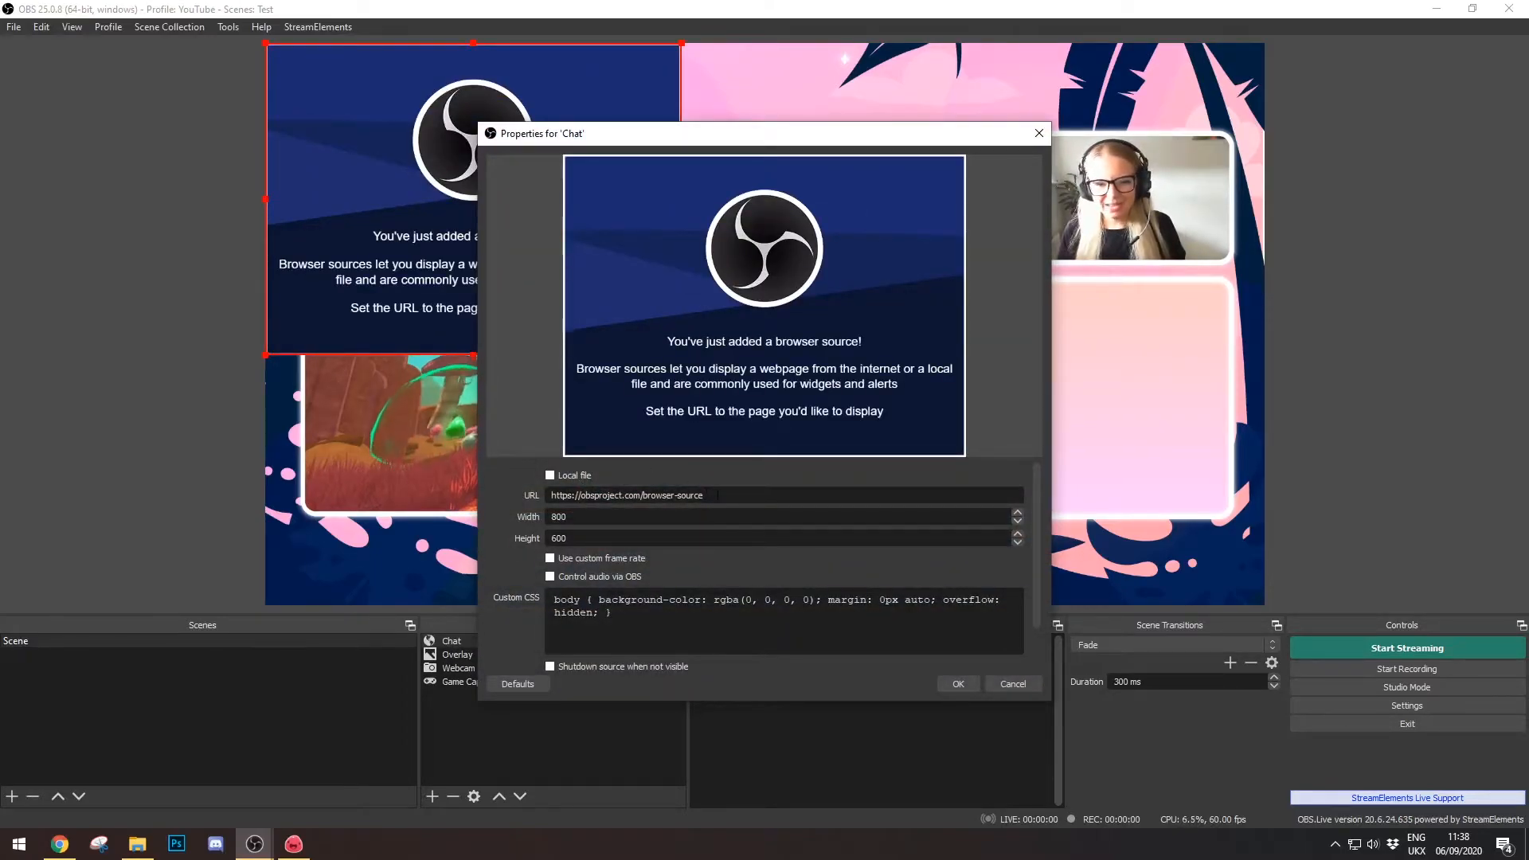
- Replace the Chat source's placeholder URL with the pasted StreamElements overlay link
{"action": "left_click_drag", "start_coordinate": [705, 495], "coordinate": [508, 513]}
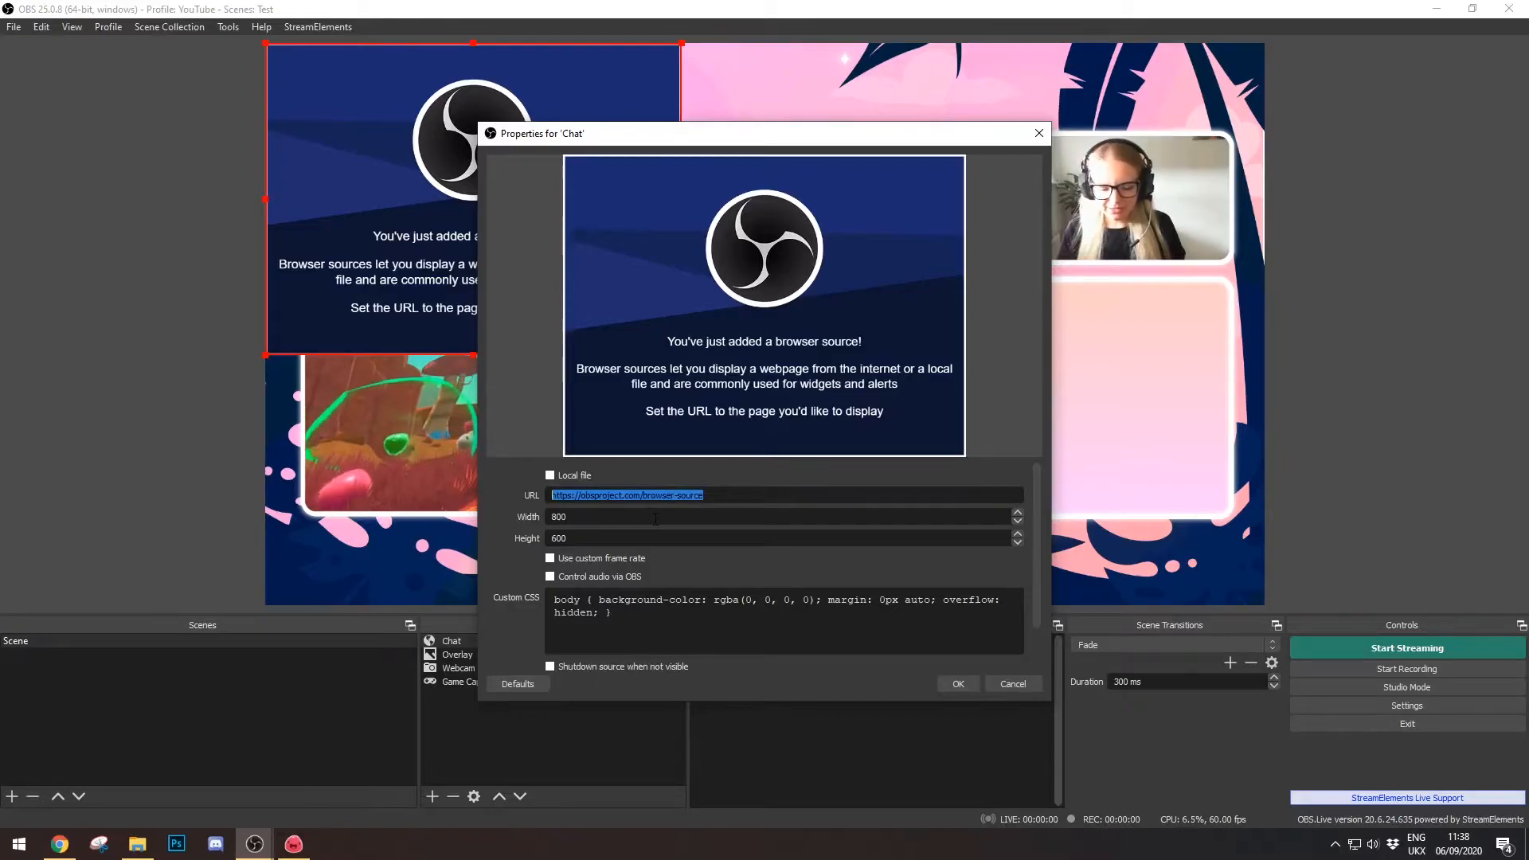
{"action": "key", "text": "BackSpace"}
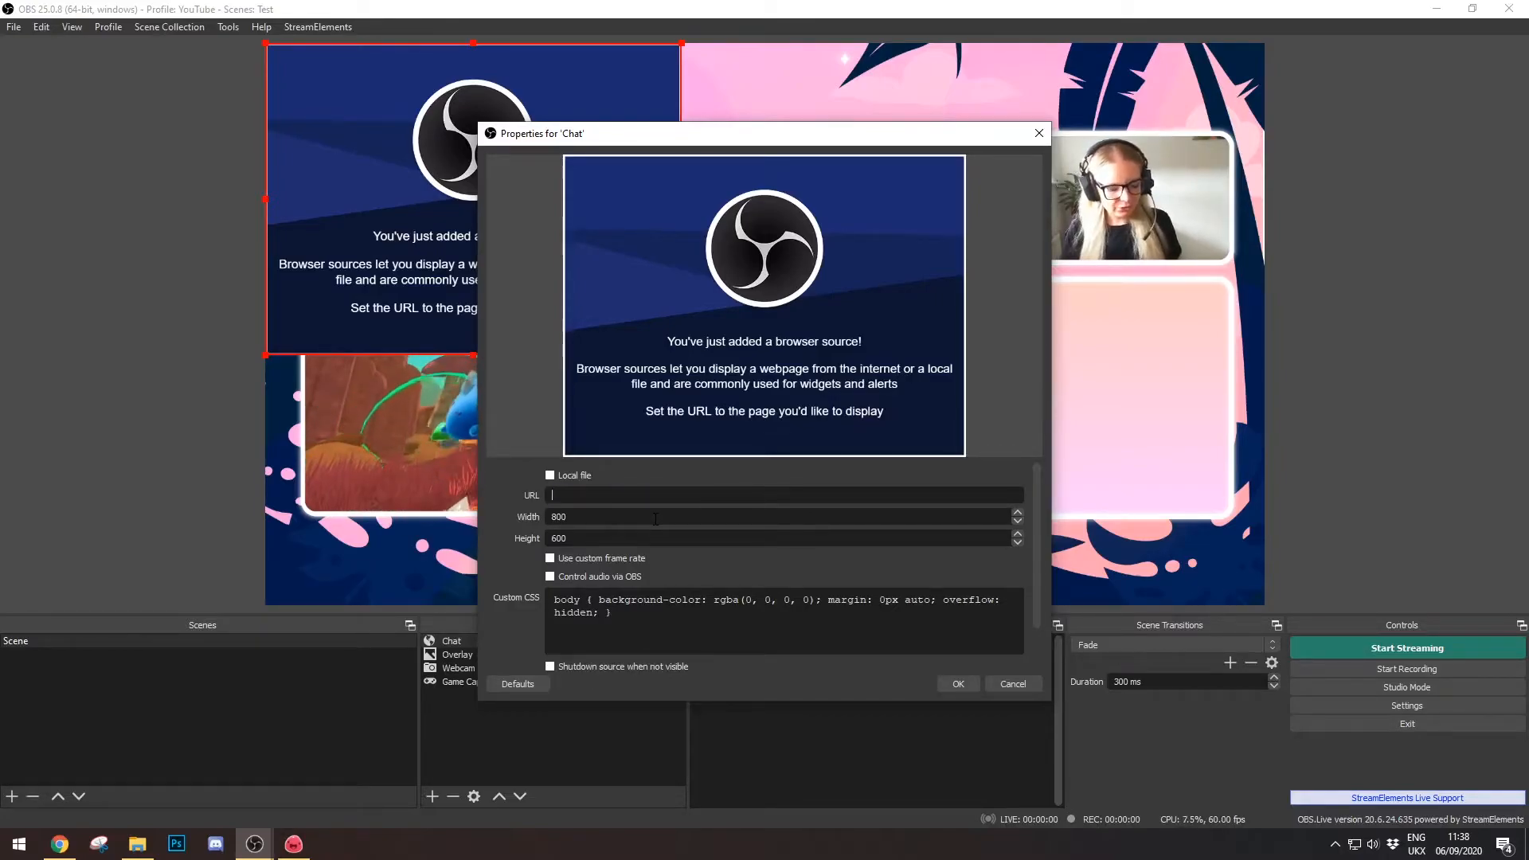
{"action": "right_click", "coordinate": [652, 495]}
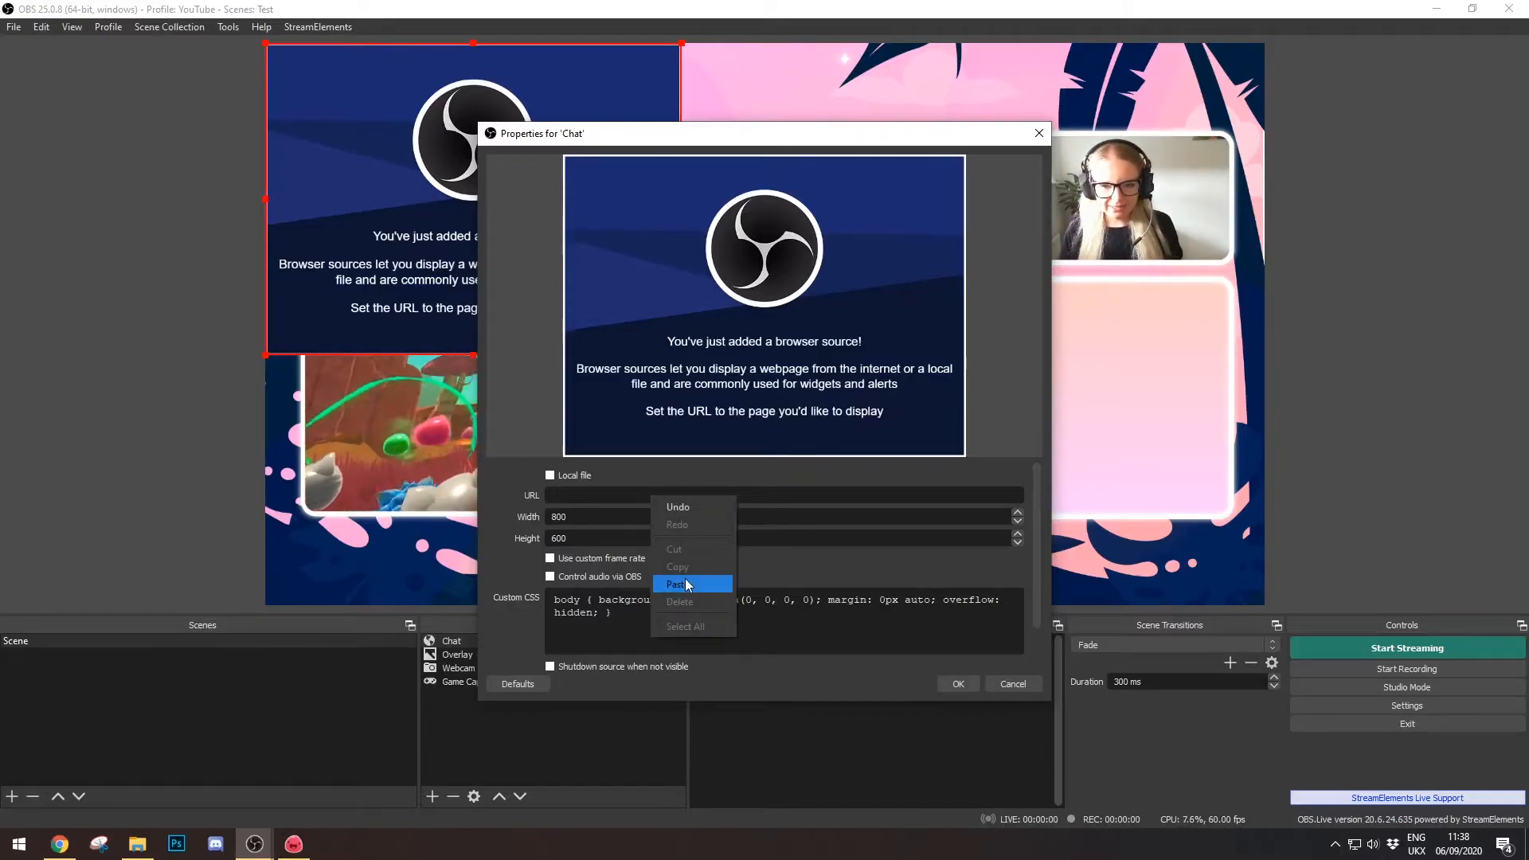
{"action": "left_click", "coordinate": [685, 582]}
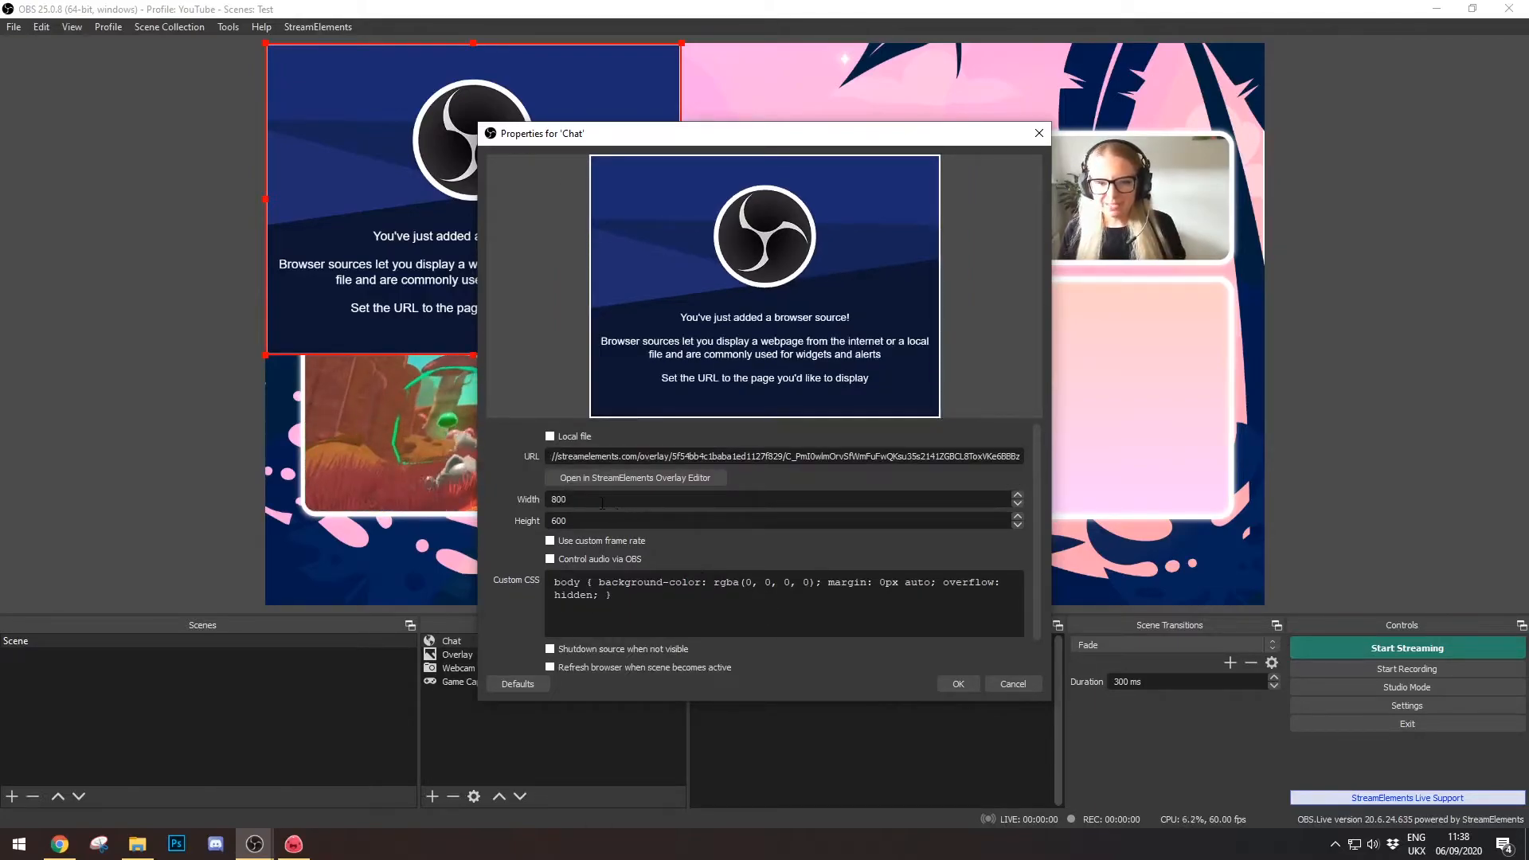
- Set the browser source size to 1920 × 1080 and apply the settings
{"action": "left_click", "coordinate": [635, 499]}
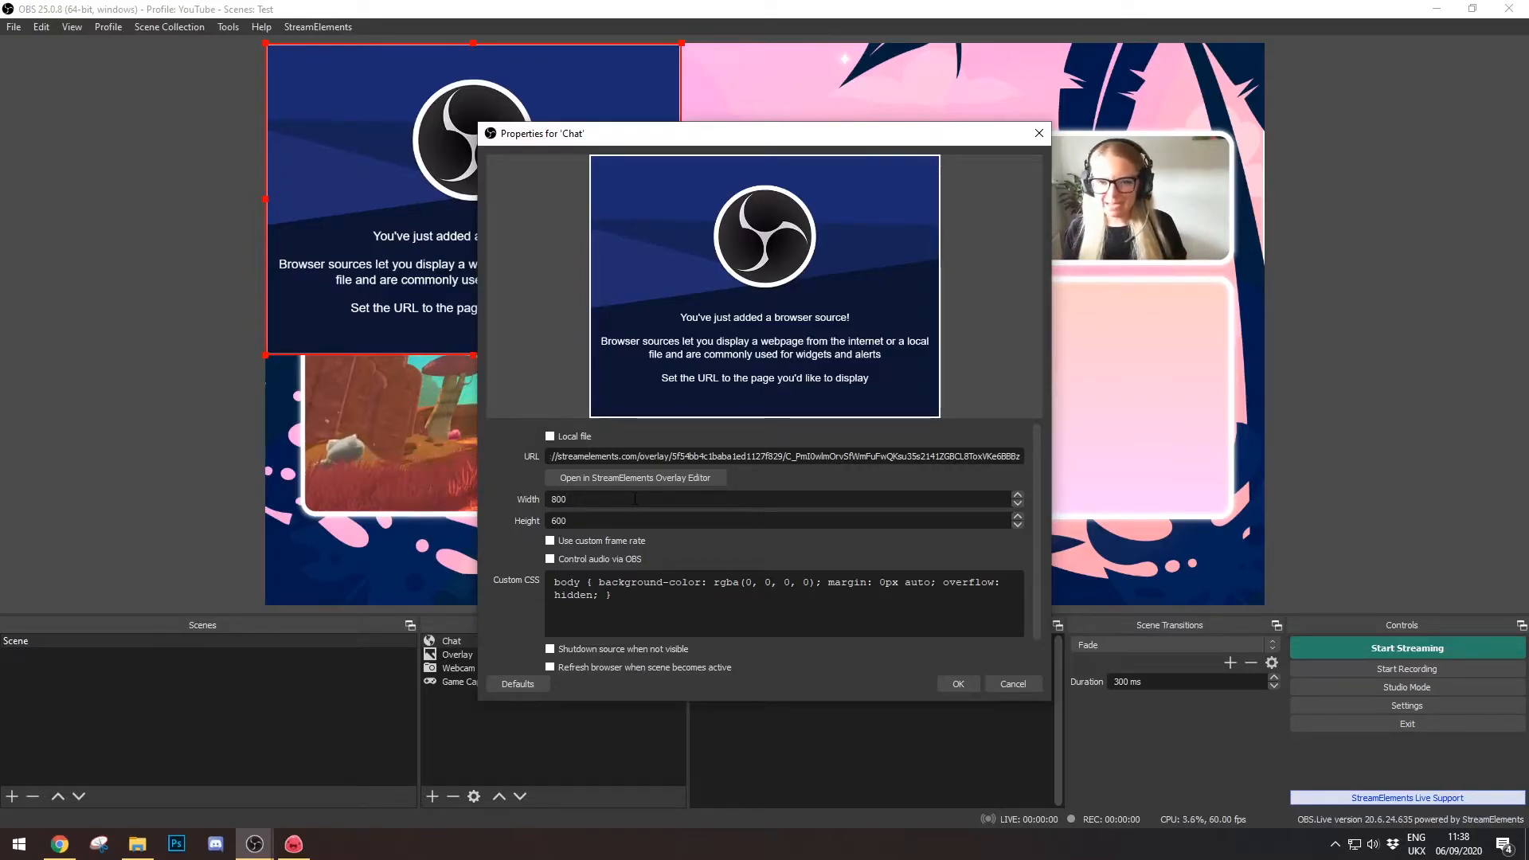
{"action": "key", "text": "BackSpace"}
{"action": "key", "text": "BackSpace"}
{"action": "key", "text": "BackSpace"}
{"action": "type", "text": "1920"}
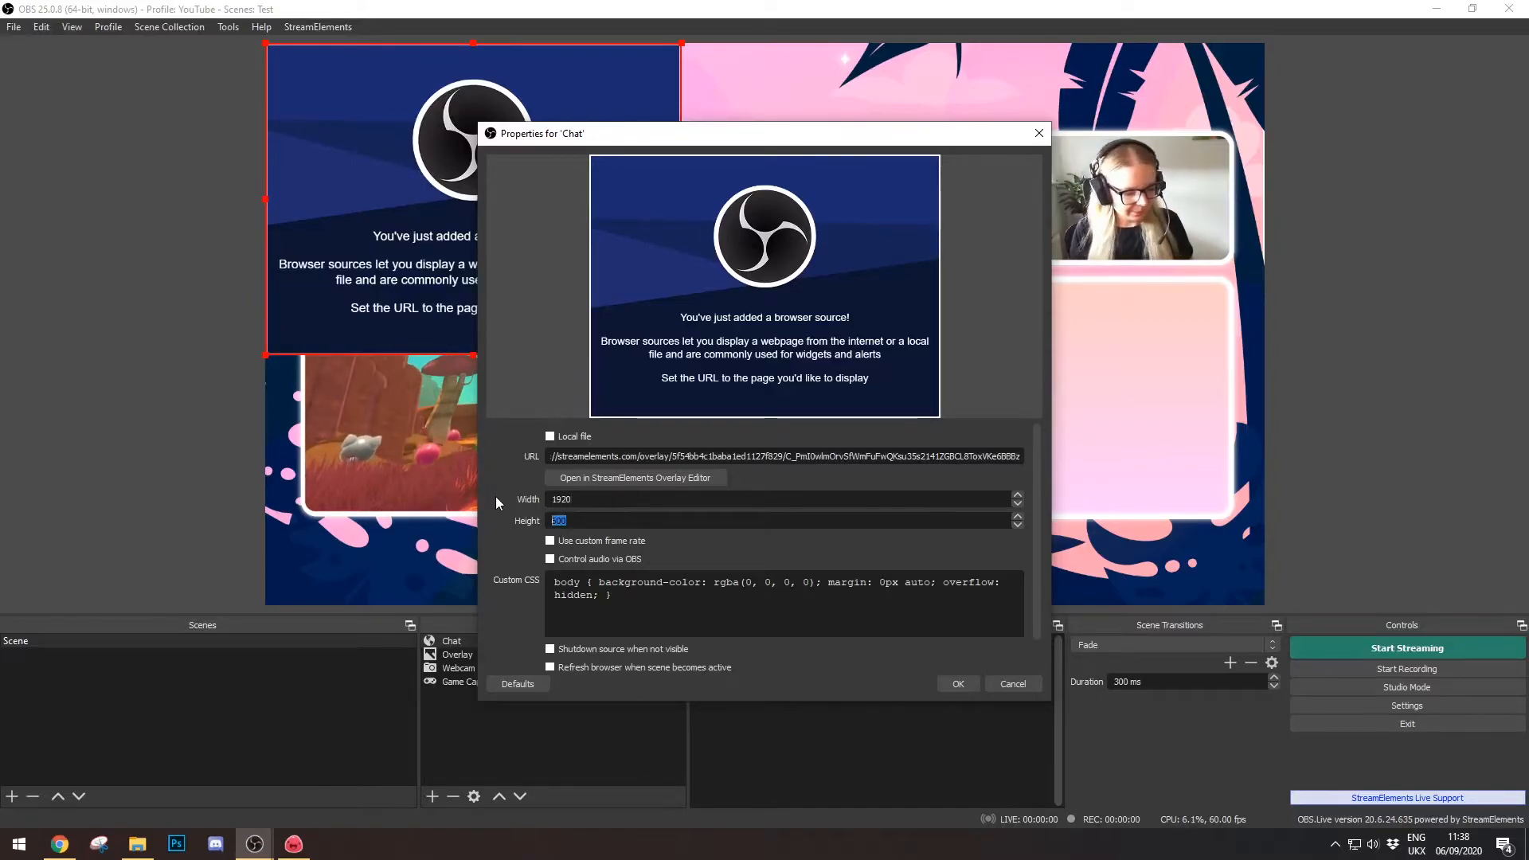
{"action": "key", "text": "Tab"}
{"action": "type", "text": "1080"}
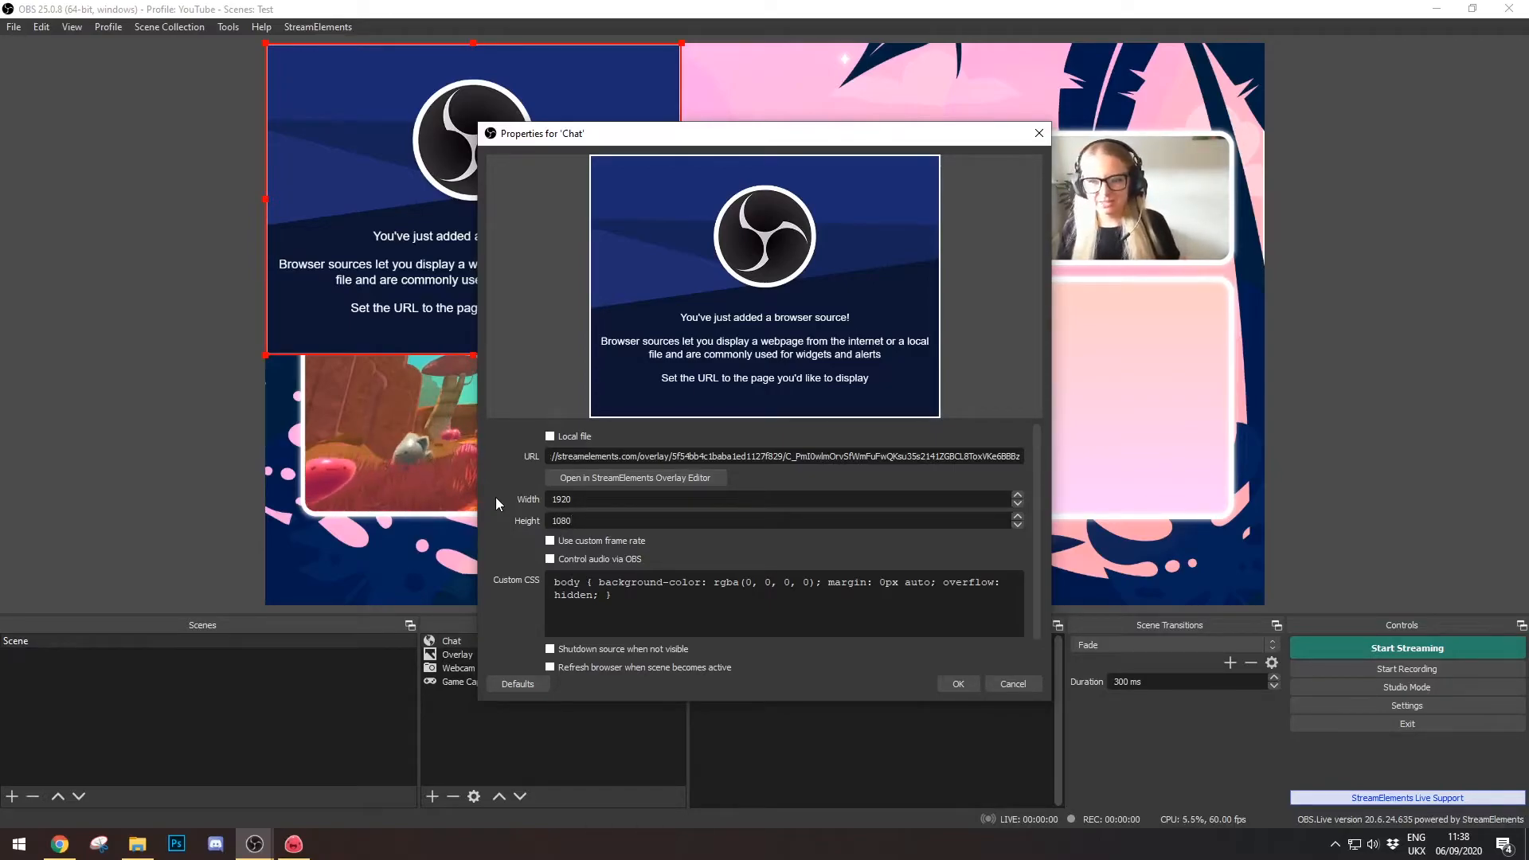
{"action": "left_click", "coordinate": [959, 684]}
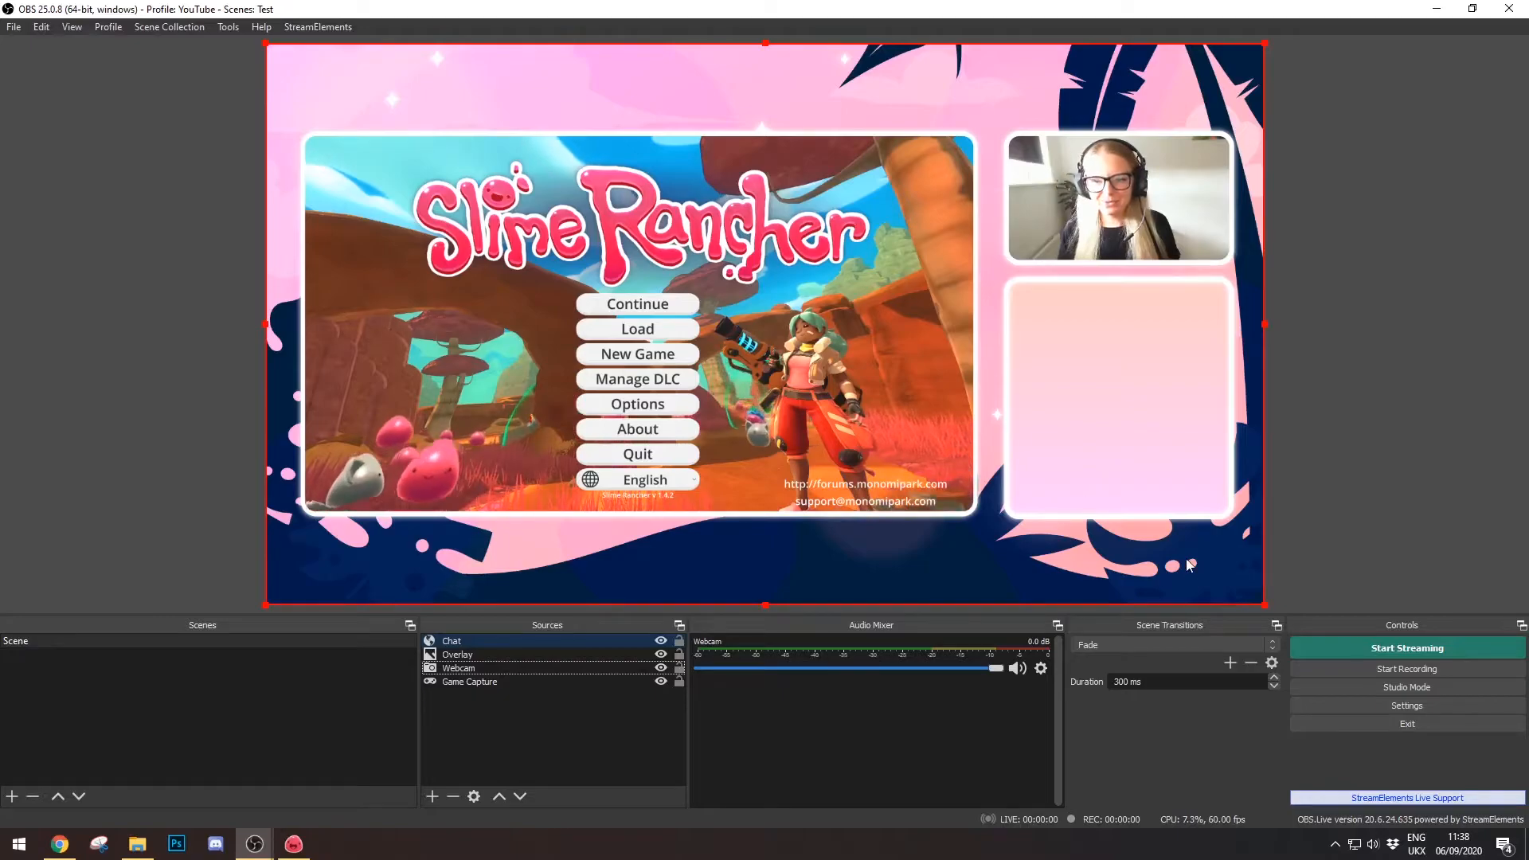
{"action": "left_click", "coordinate": [489, 643]}
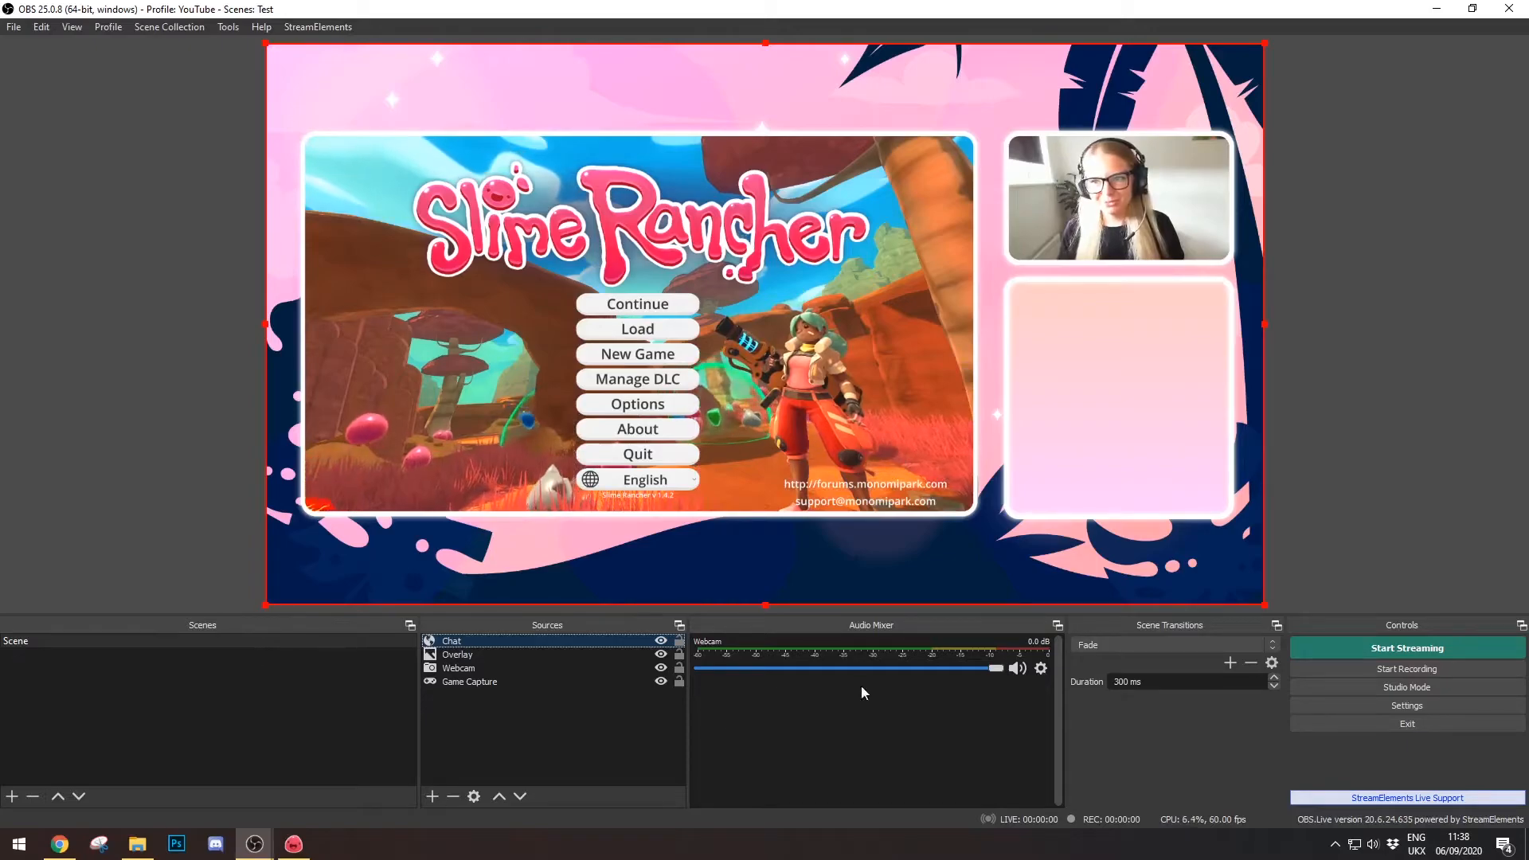
{"action": "mouse_move", "coordinate": [66, 846]}
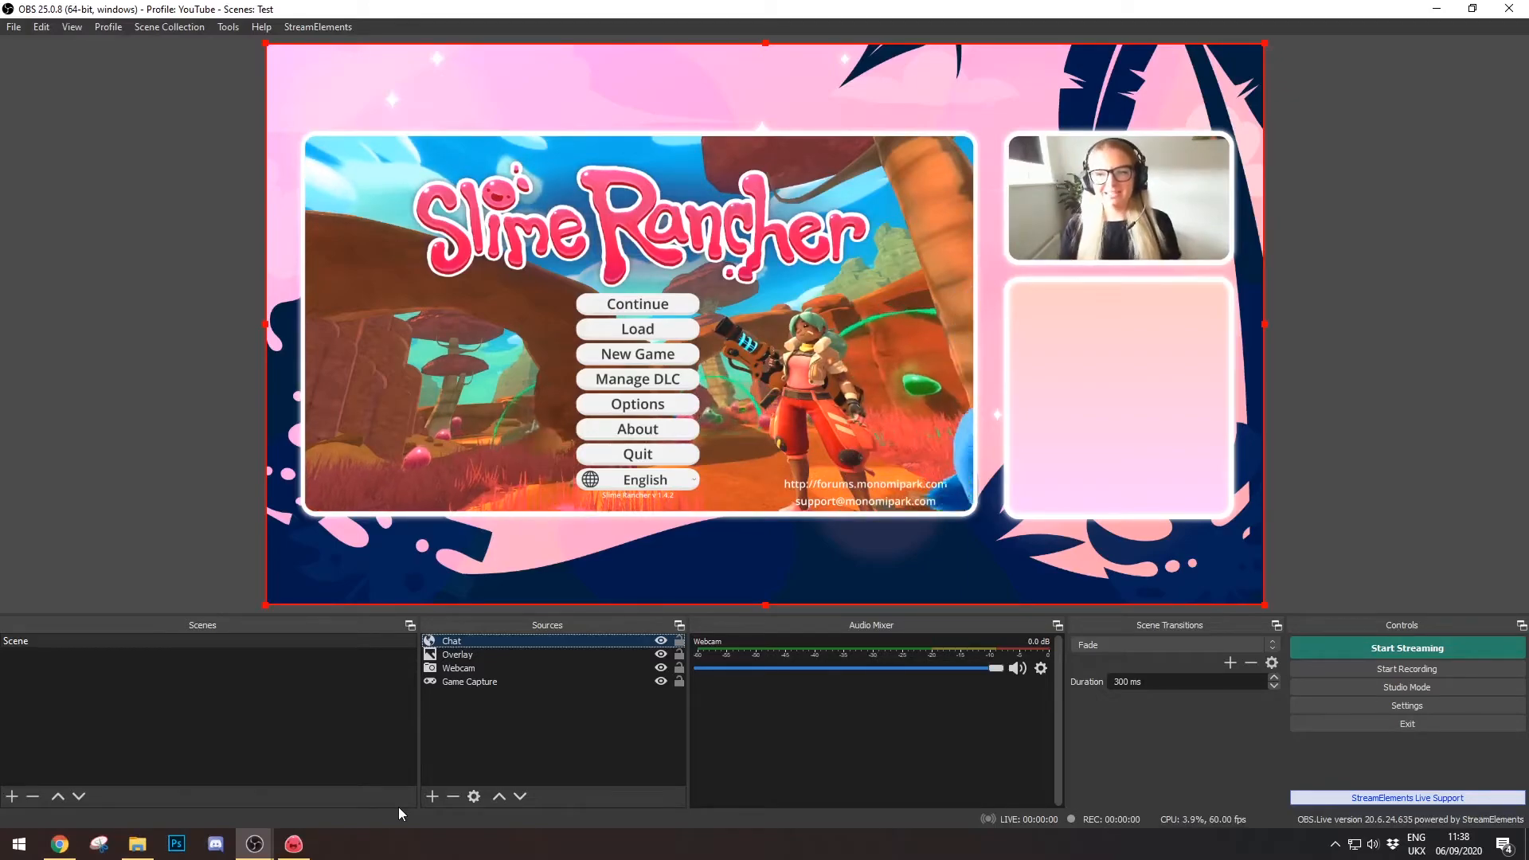
- Go to the Twitch channel page in the browser and dismiss the cookie notice
{"action": "left_click", "coordinate": [60, 844]}
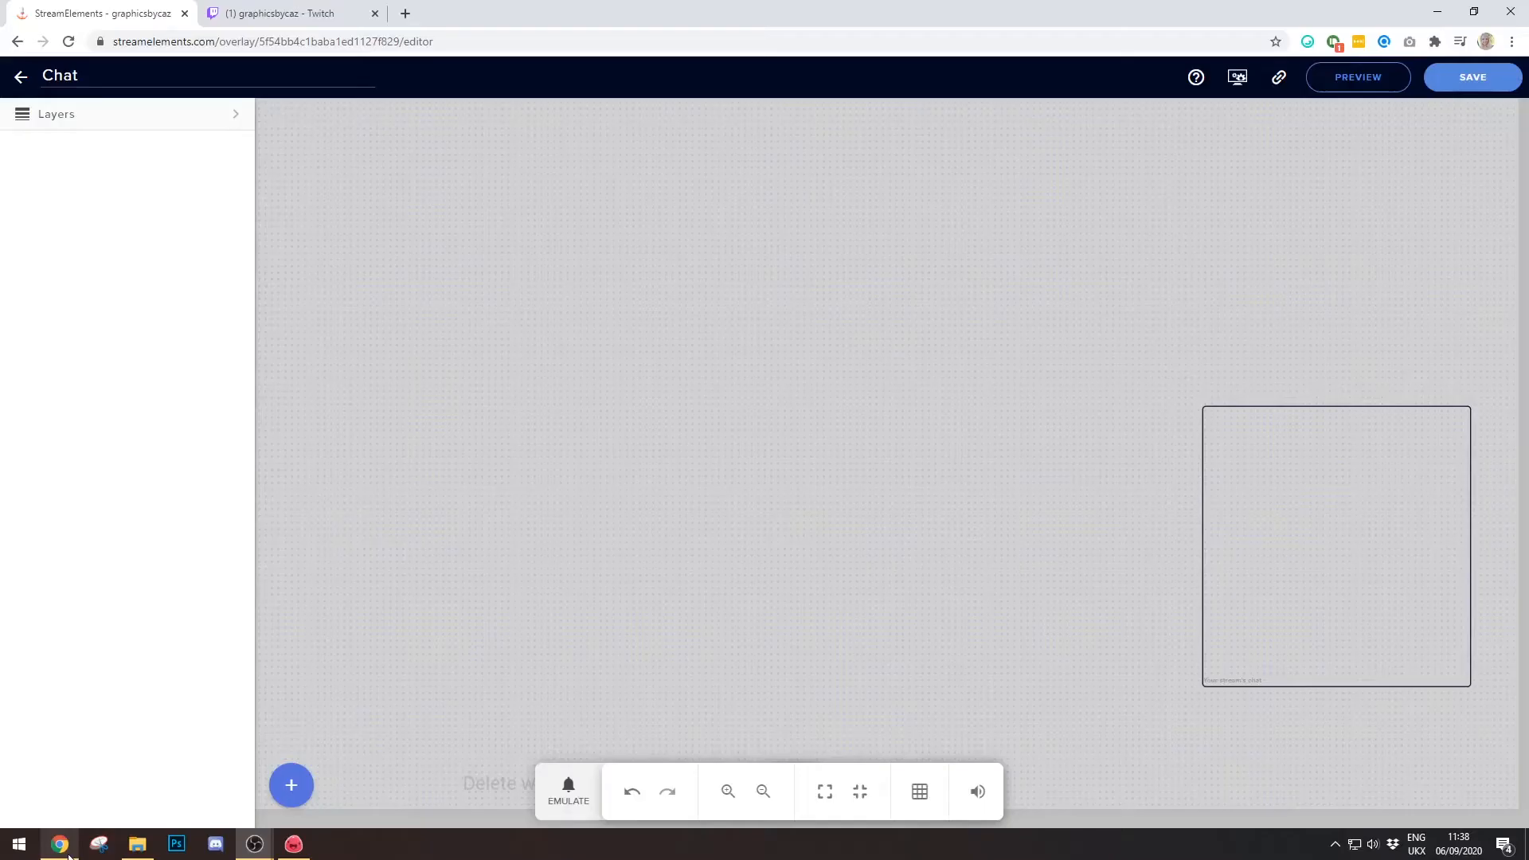
{"action": "left_click", "coordinate": [283, 14]}
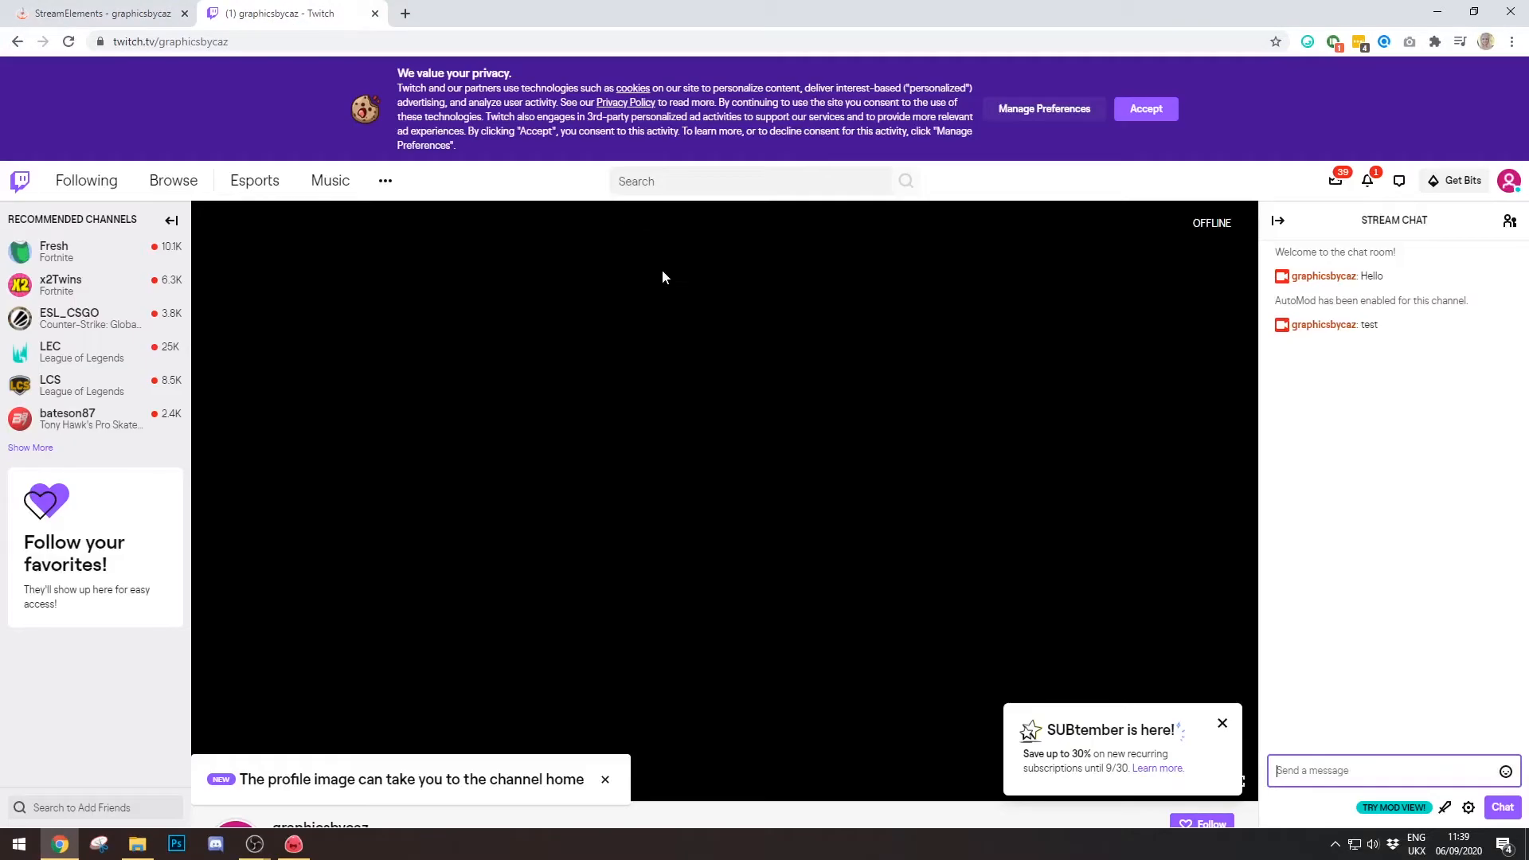
{"action": "left_click", "coordinate": [1146, 109]}
- Send two 'test' messages in Twitch chat and return to OBS to see them
{"action": "left_click", "coordinate": [1357, 765]}
{"action": "type", "text": "test"}
{"action": "key", "text": "Return"}
{"action": "type", "text": "test"}
{"action": "key", "text": "Return"}
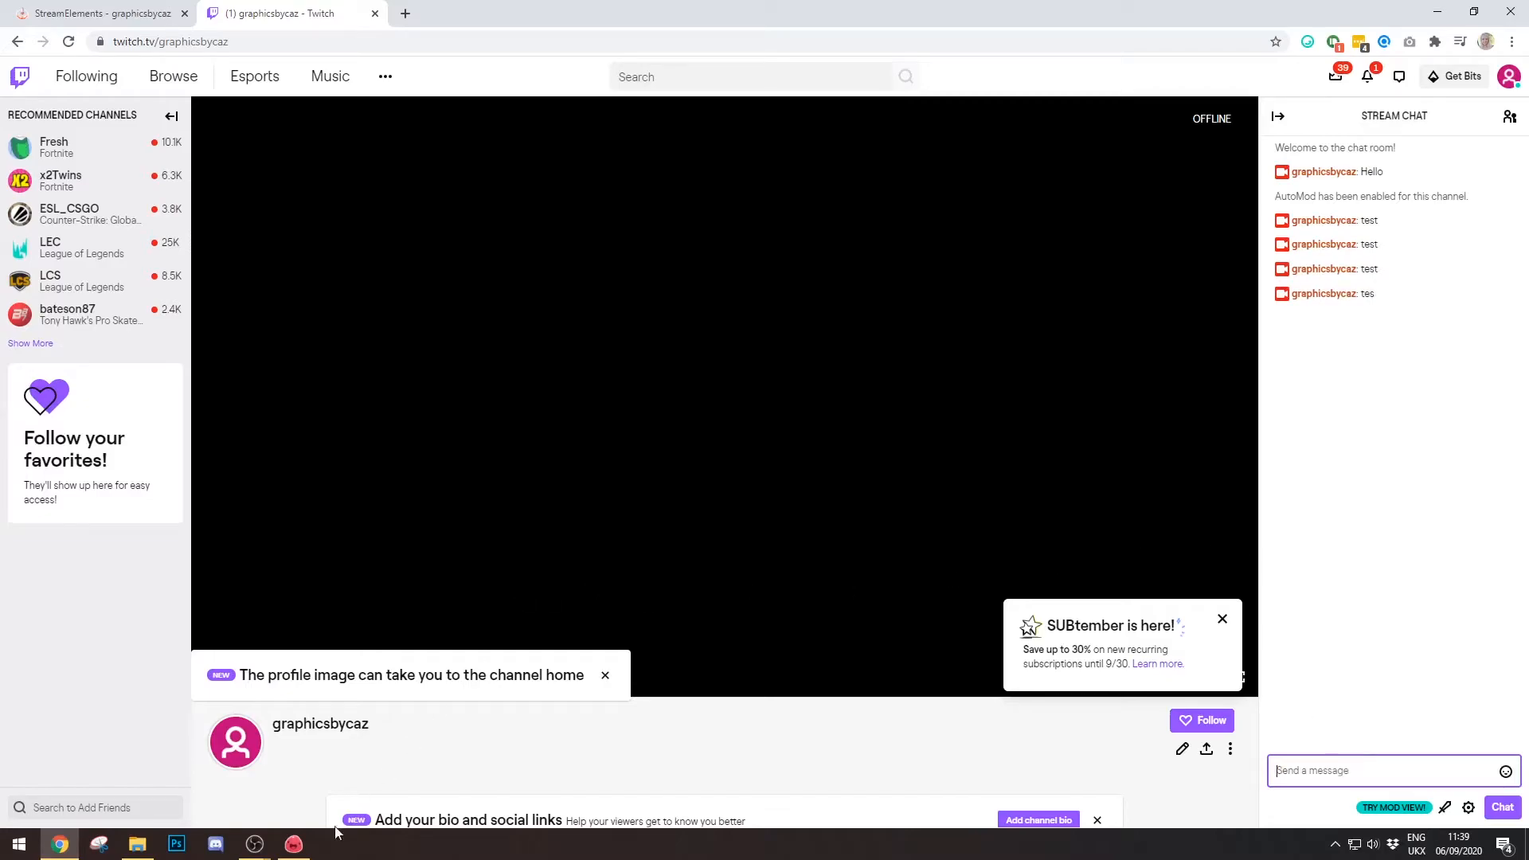
{"action": "mouse_move", "coordinate": [255, 844]}
{"action": "left_click", "coordinate": [319, 772]}
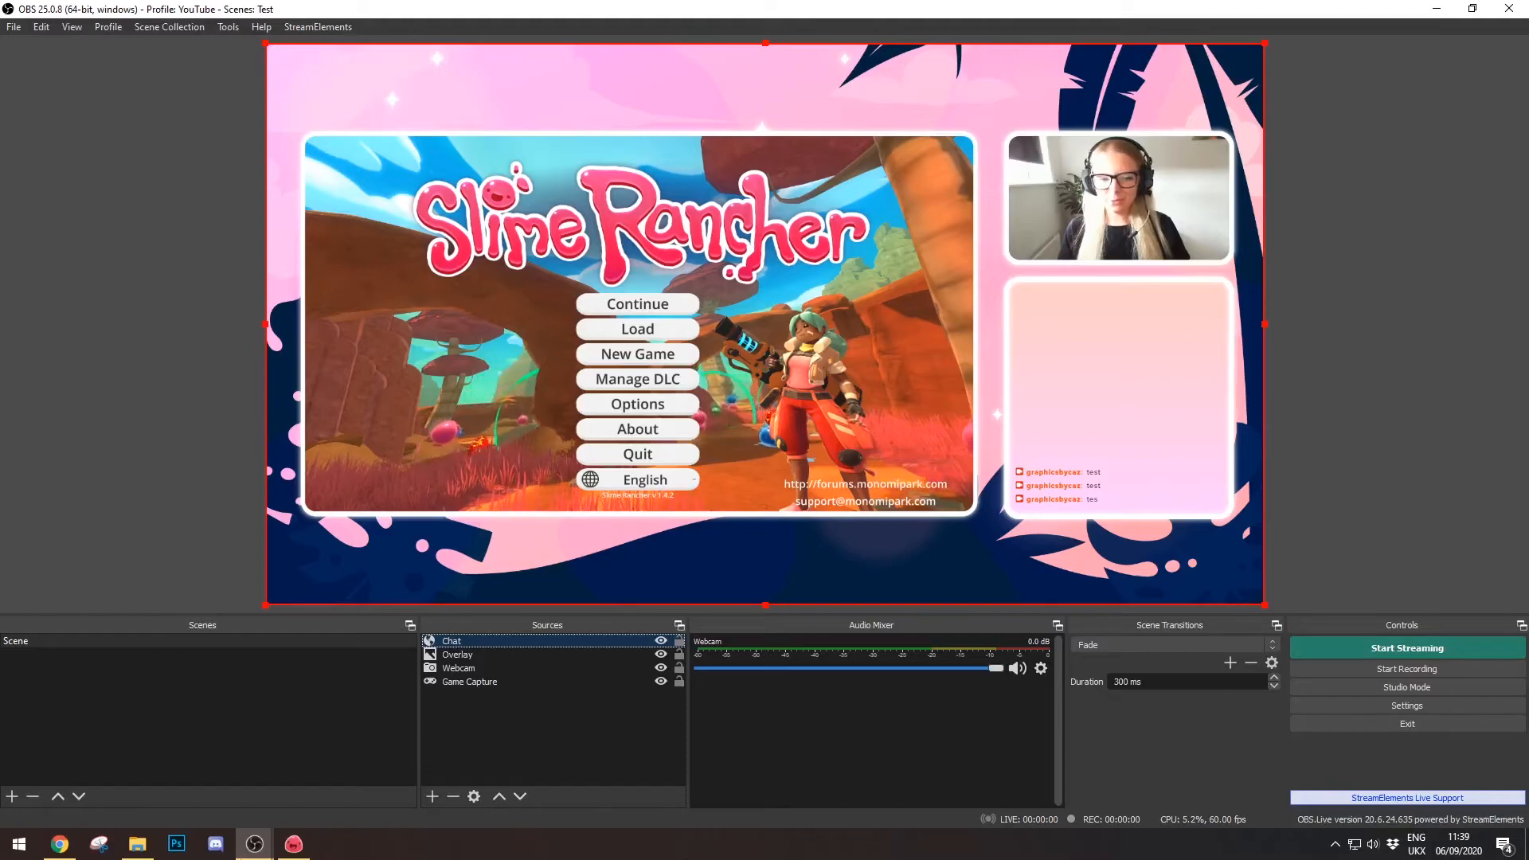
- In the StreamElements editor, select the chat widget and open its Text settings
{"action": "left_click", "coordinate": [62, 842]}
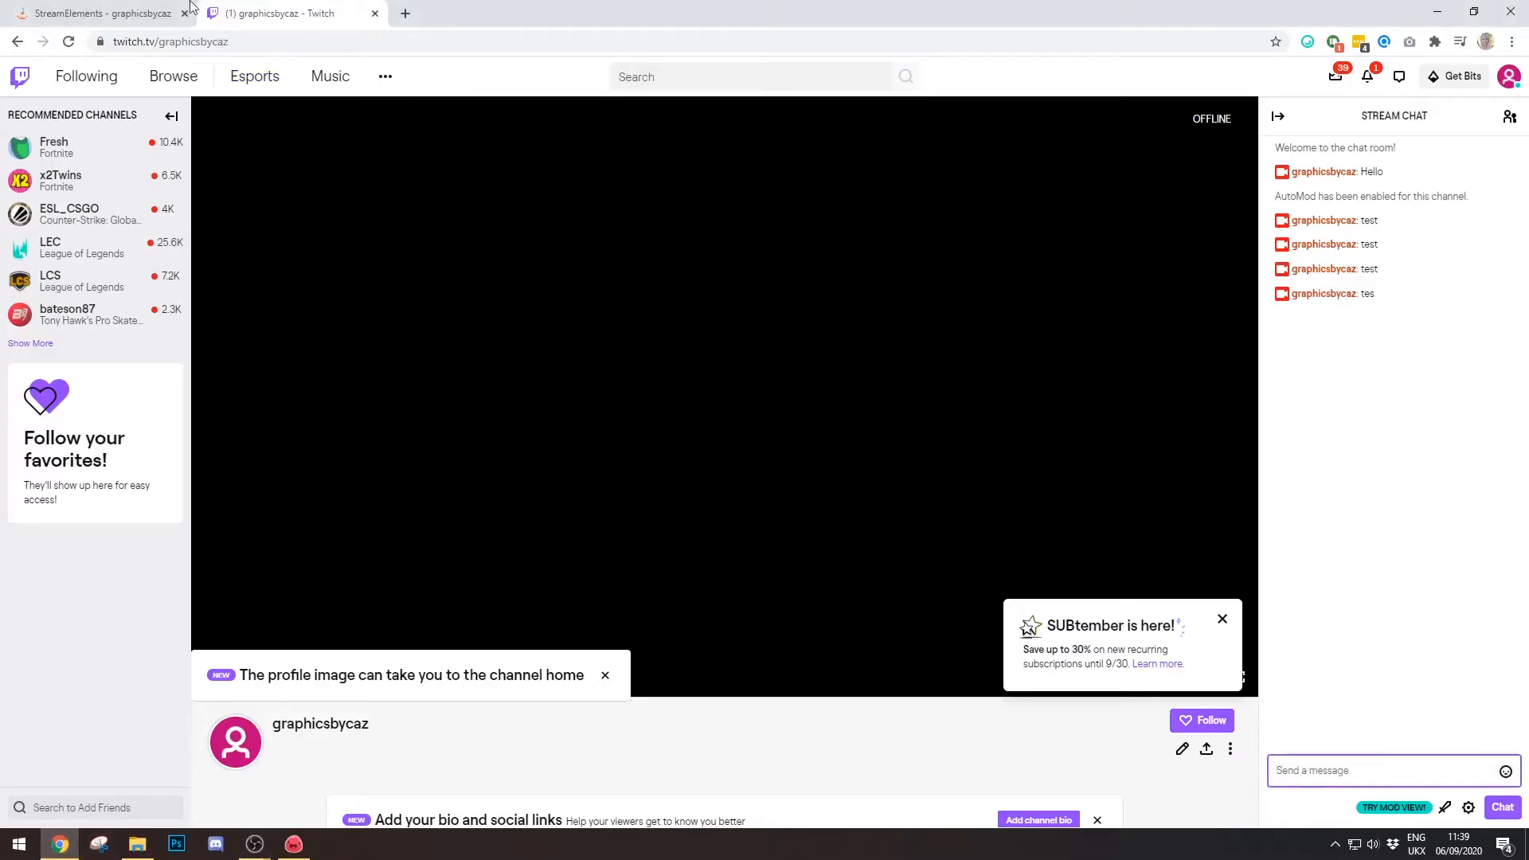
{"action": "left_click", "coordinate": [111, 11]}
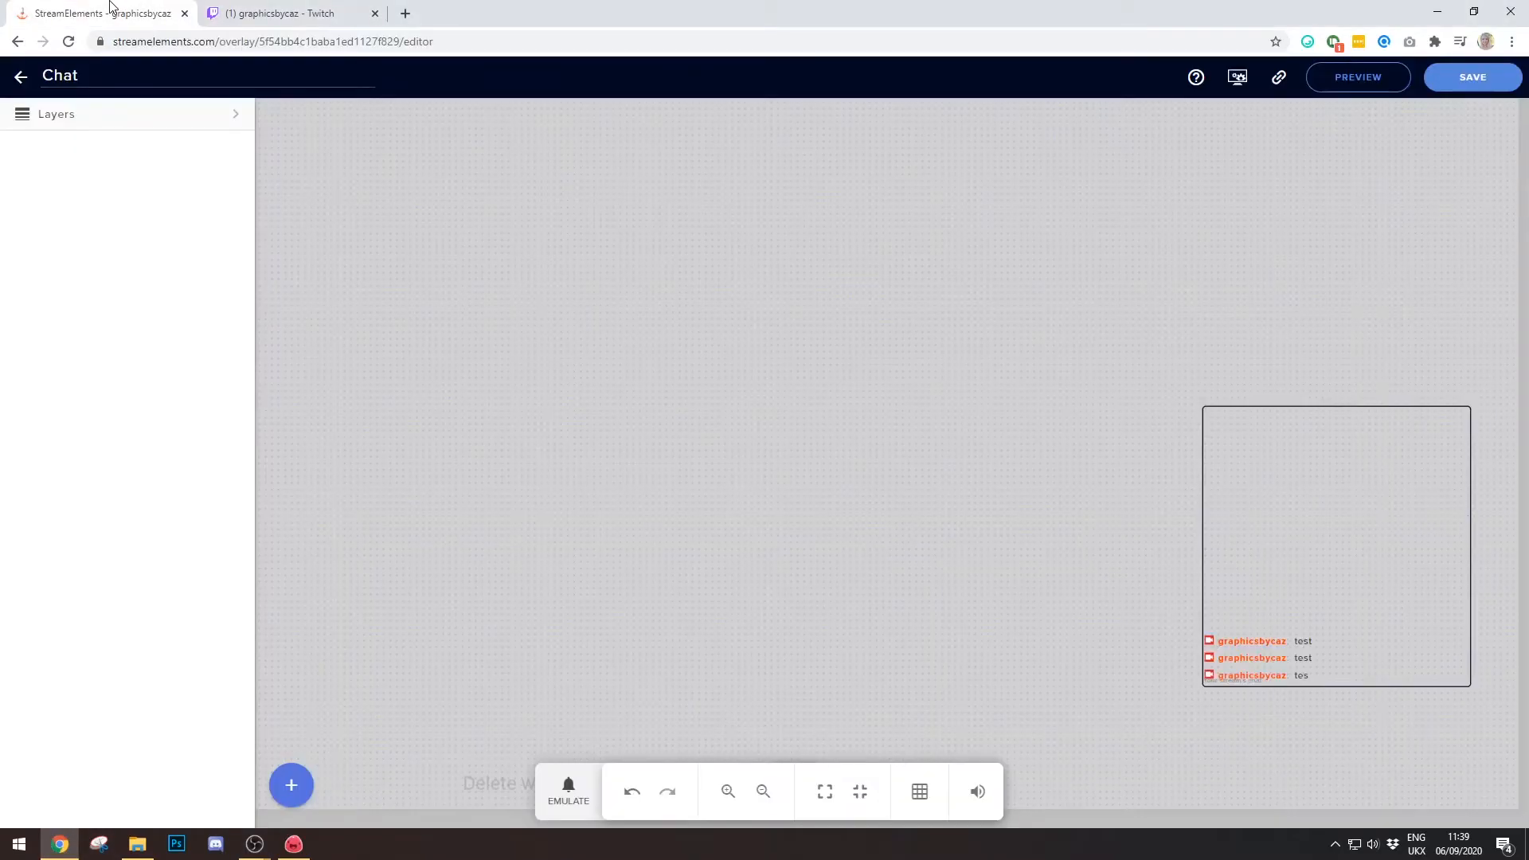
{"action": "left_click", "coordinate": [1349, 587]}
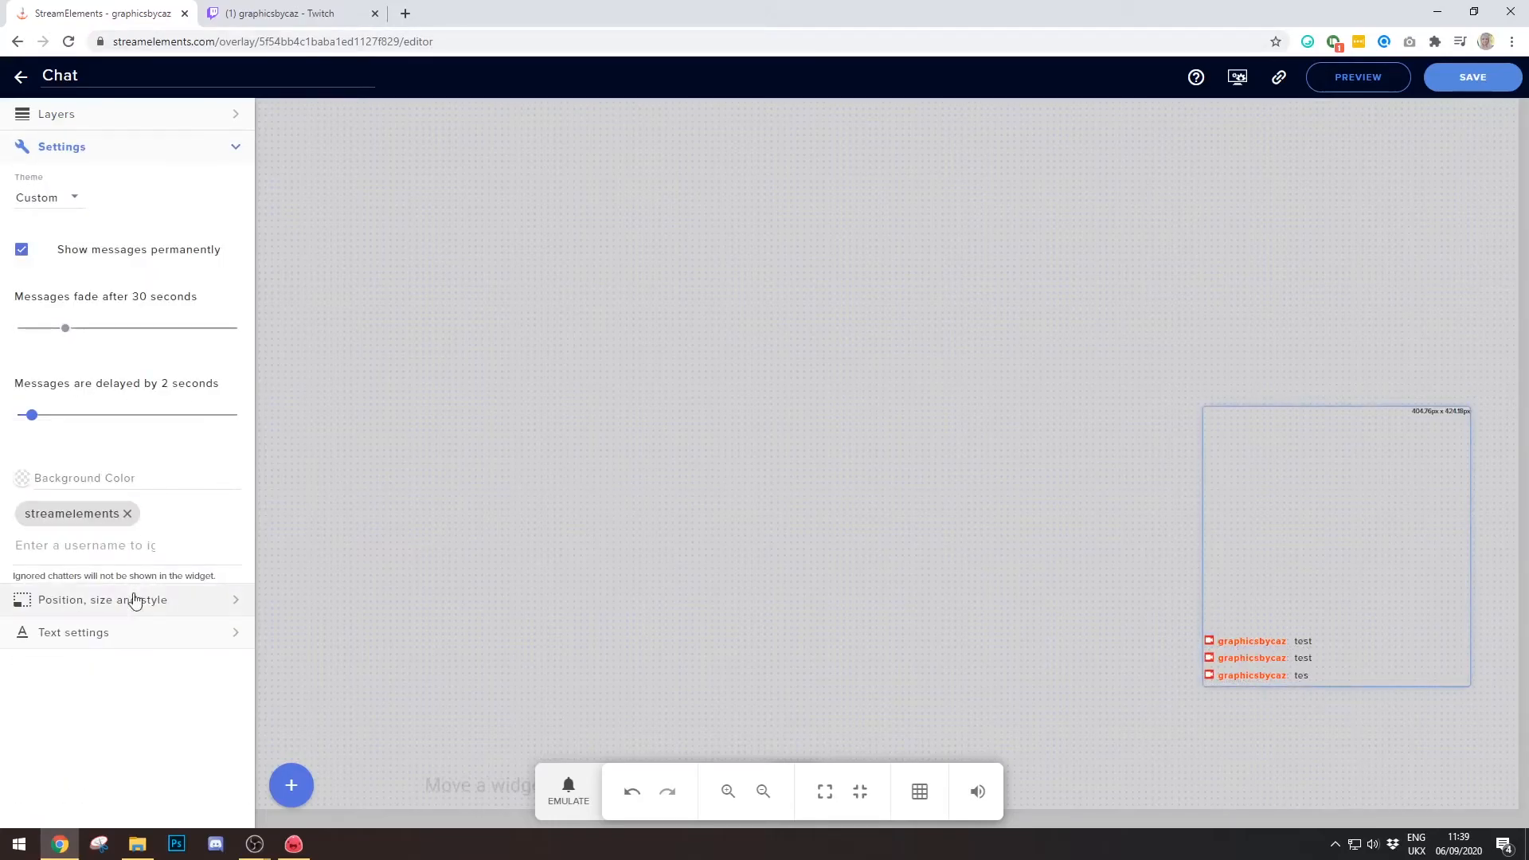
{"action": "left_click", "coordinate": [170, 638]}
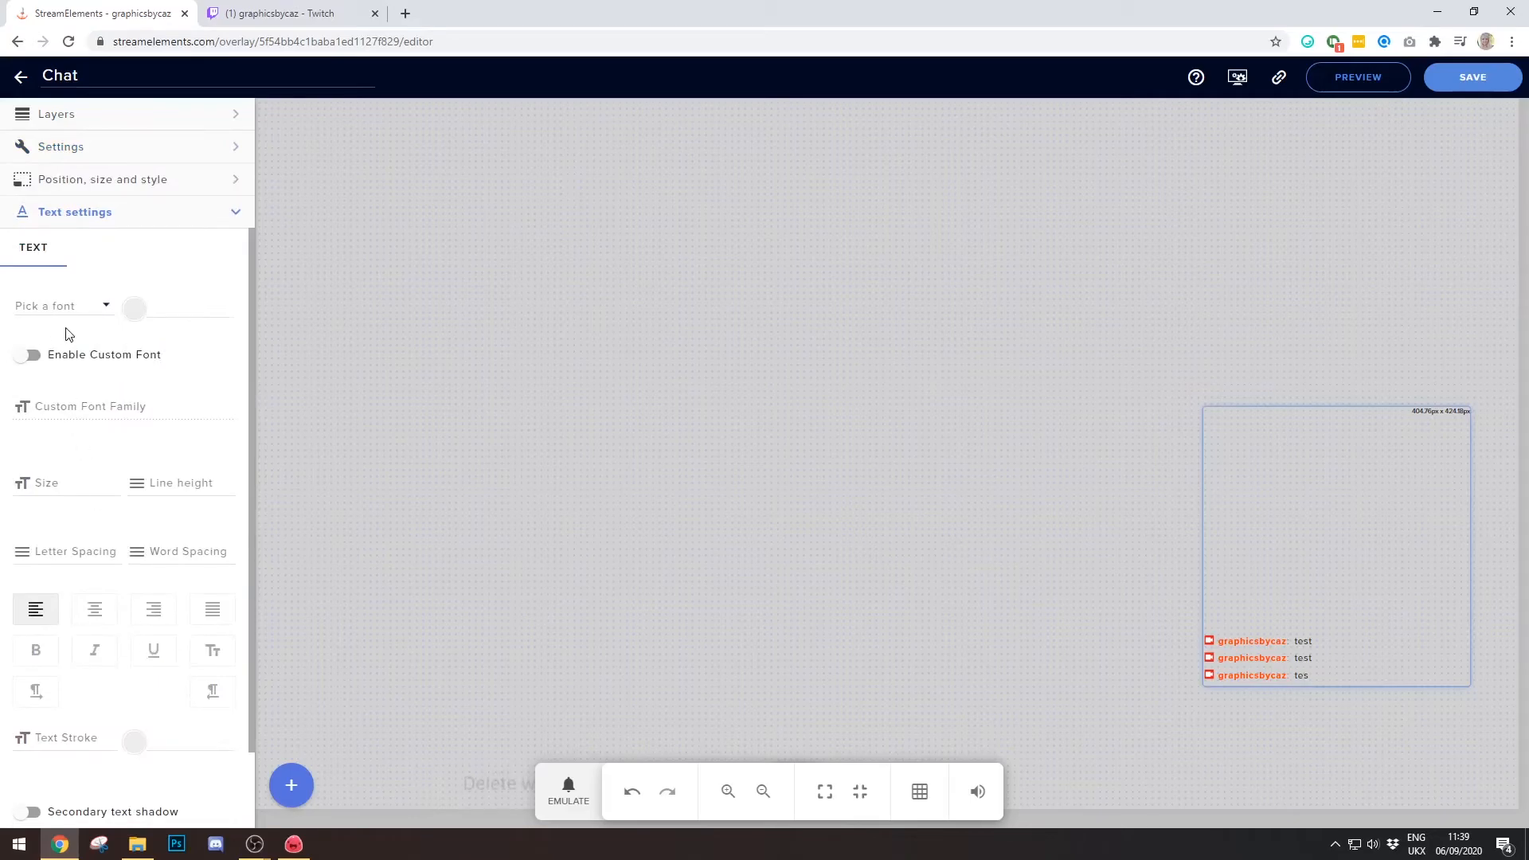
{"action": "scroll", "coordinate": [95, 430], "scroll_direction": "down", "scroll_amount": 1}
{"action": "scroll", "coordinate": [64, 398], "scroll_direction": "up", "scroll_amount": 1}
- Set the chat font to Impact and make the text bold
{"action": "left_click", "coordinate": [103, 310]}
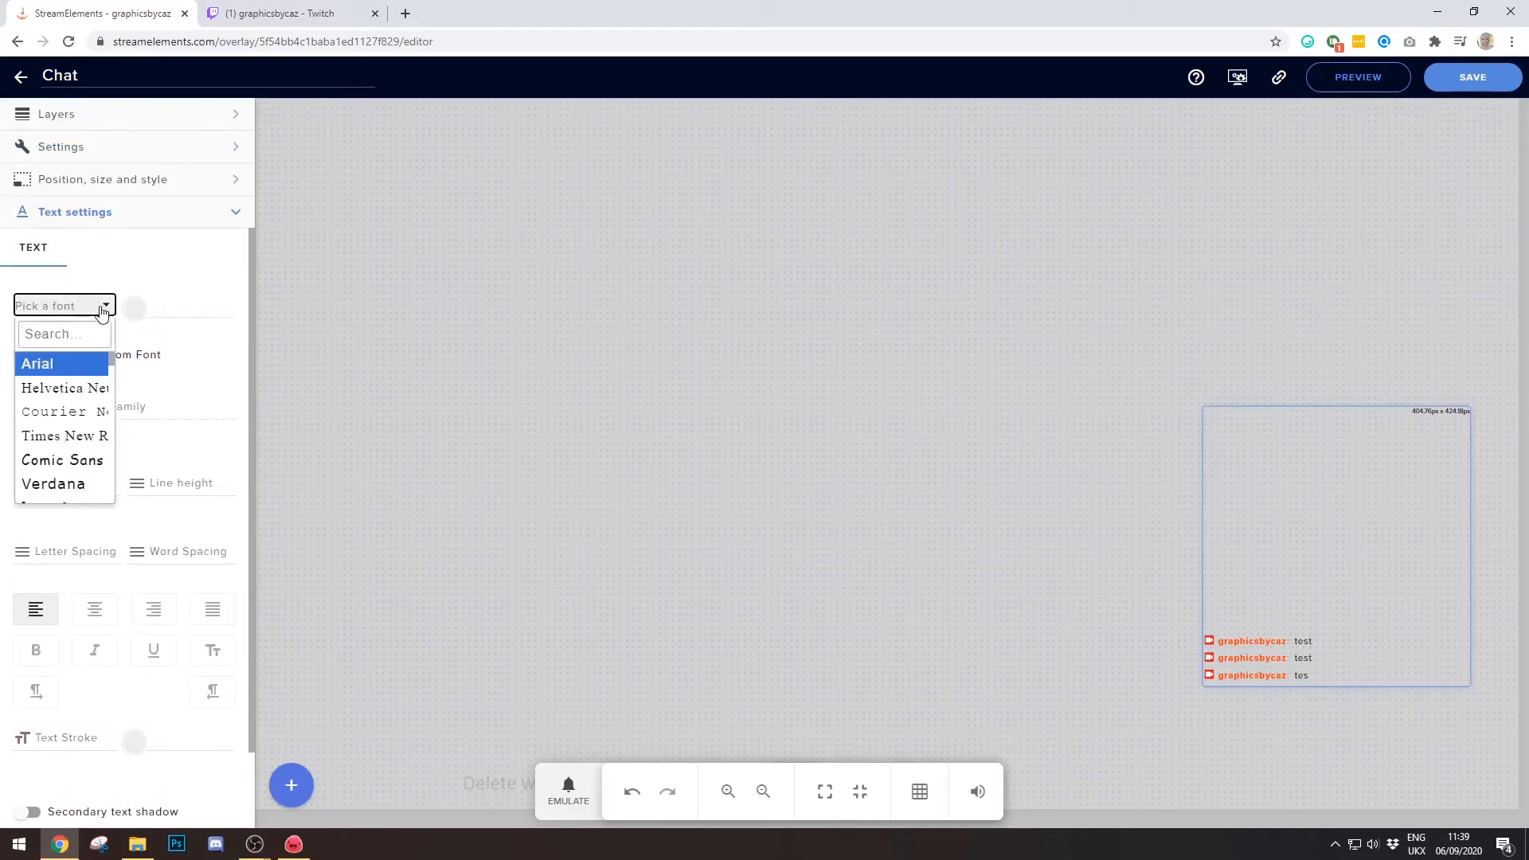
{"action": "left_click", "coordinate": [60, 458]}
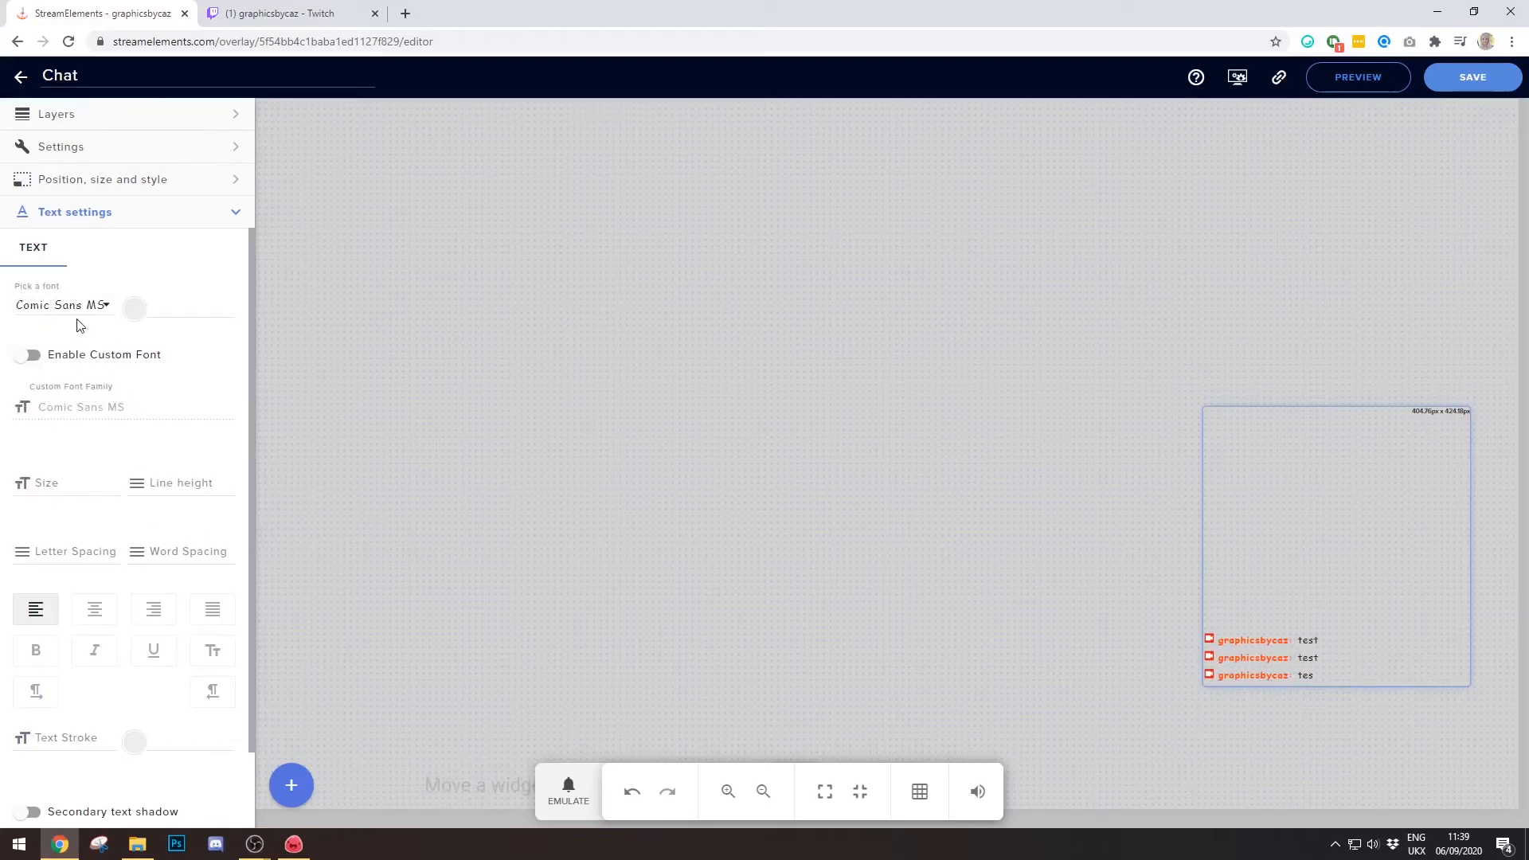
{"action": "left_click", "coordinate": [103, 305]}
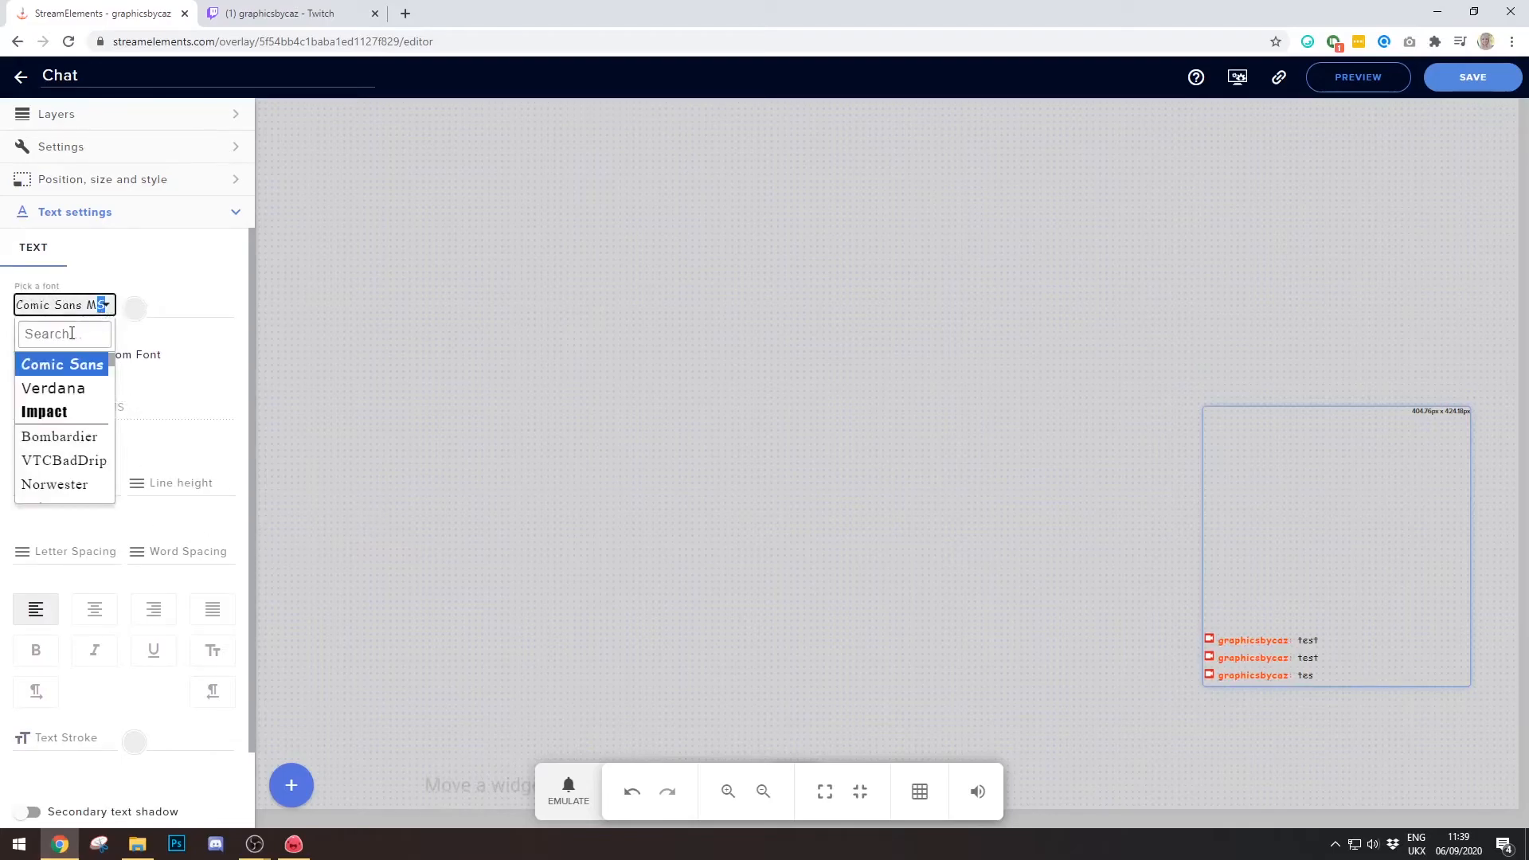
{"action": "left_click", "coordinate": [73, 414]}
{"action": "scroll", "coordinate": [119, 530], "scroll_direction": "down", "scroll_amount": 1}
{"action": "left_click", "coordinate": [46, 564]}
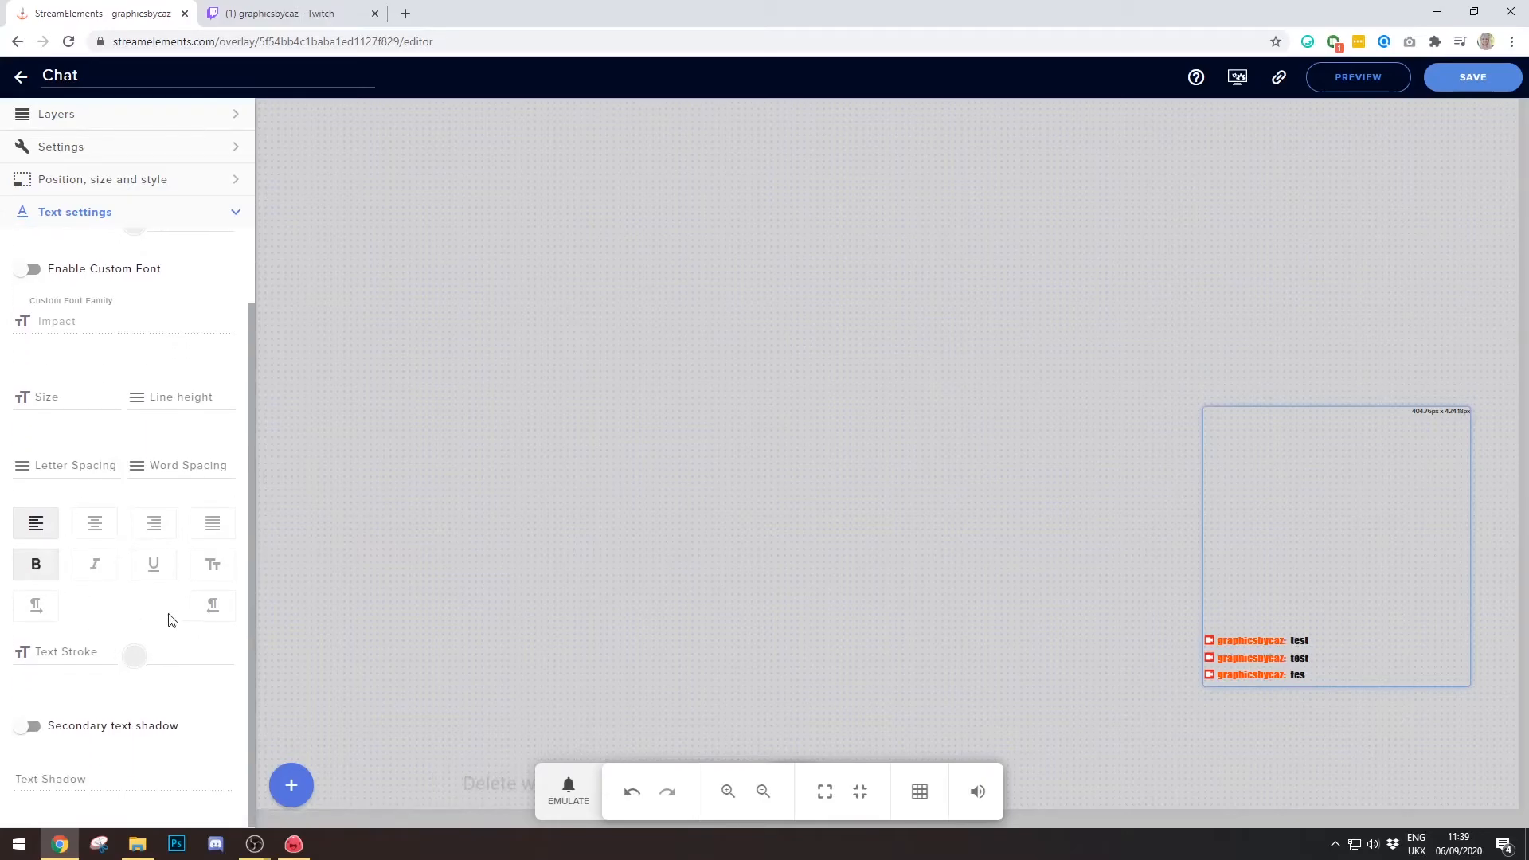
- Set the chat text size to 22 and save the overlay
{"action": "left_click", "coordinate": [114, 394]}
{"action": "left_click", "coordinate": [116, 394]}
{"action": "left_click", "coordinate": [116, 394]}
{"action": "left_click", "coordinate": [117, 395]}
{"action": "left_click", "coordinate": [118, 395]}
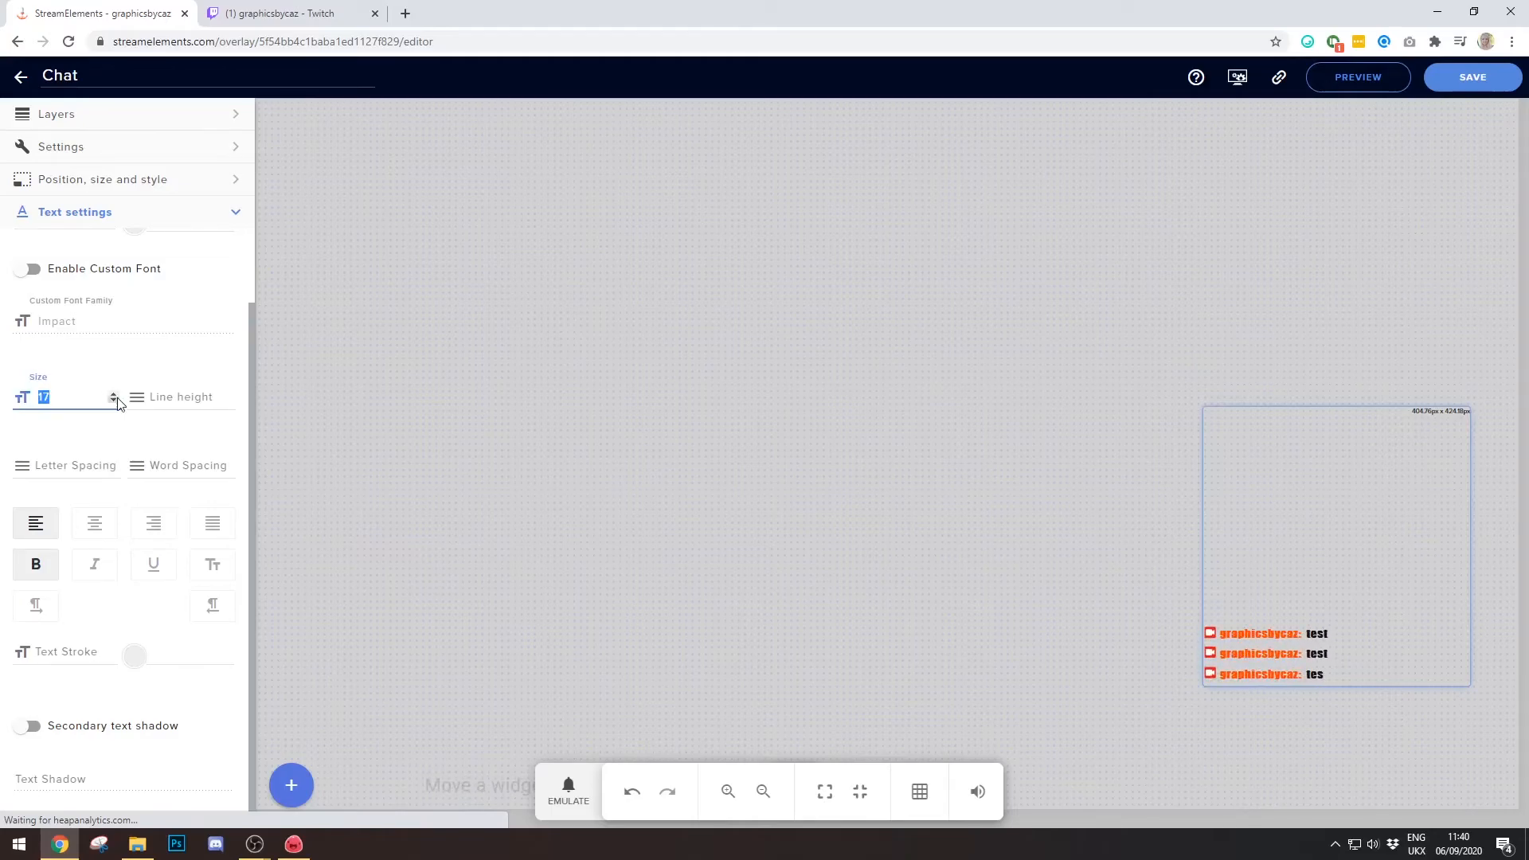
{"action": "type", "text": "15"}
{"action": "left_click", "coordinate": [113, 393]}
{"action": "left_click", "coordinate": [113, 393]}
{"action": "left_click", "coordinate": [114, 393]}
{"action": "left_click", "coordinate": [113, 393]}
{"action": "left_click", "coordinate": [113, 394]}
{"action": "left_click", "coordinate": [113, 394]}
{"action": "left_click", "coordinate": [113, 393]}
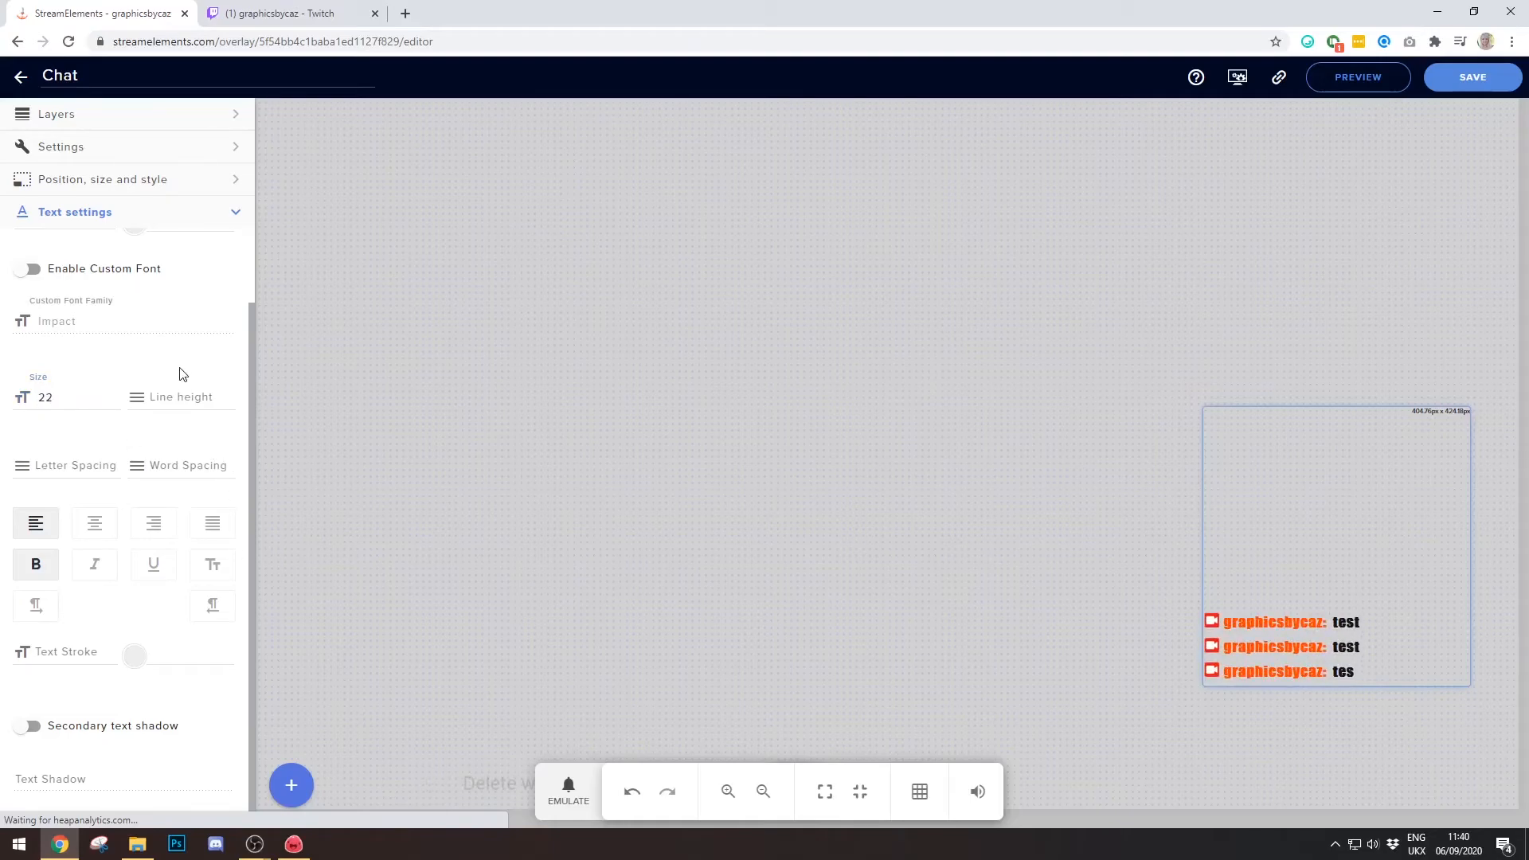
{"action": "left_click", "coordinate": [1473, 76]}
- Check the OBS overlay, then bring up the Twitch channel page in the browser
{"action": "mouse_move", "coordinate": [259, 842]}
{"action": "left_click", "coordinate": [311, 764]}
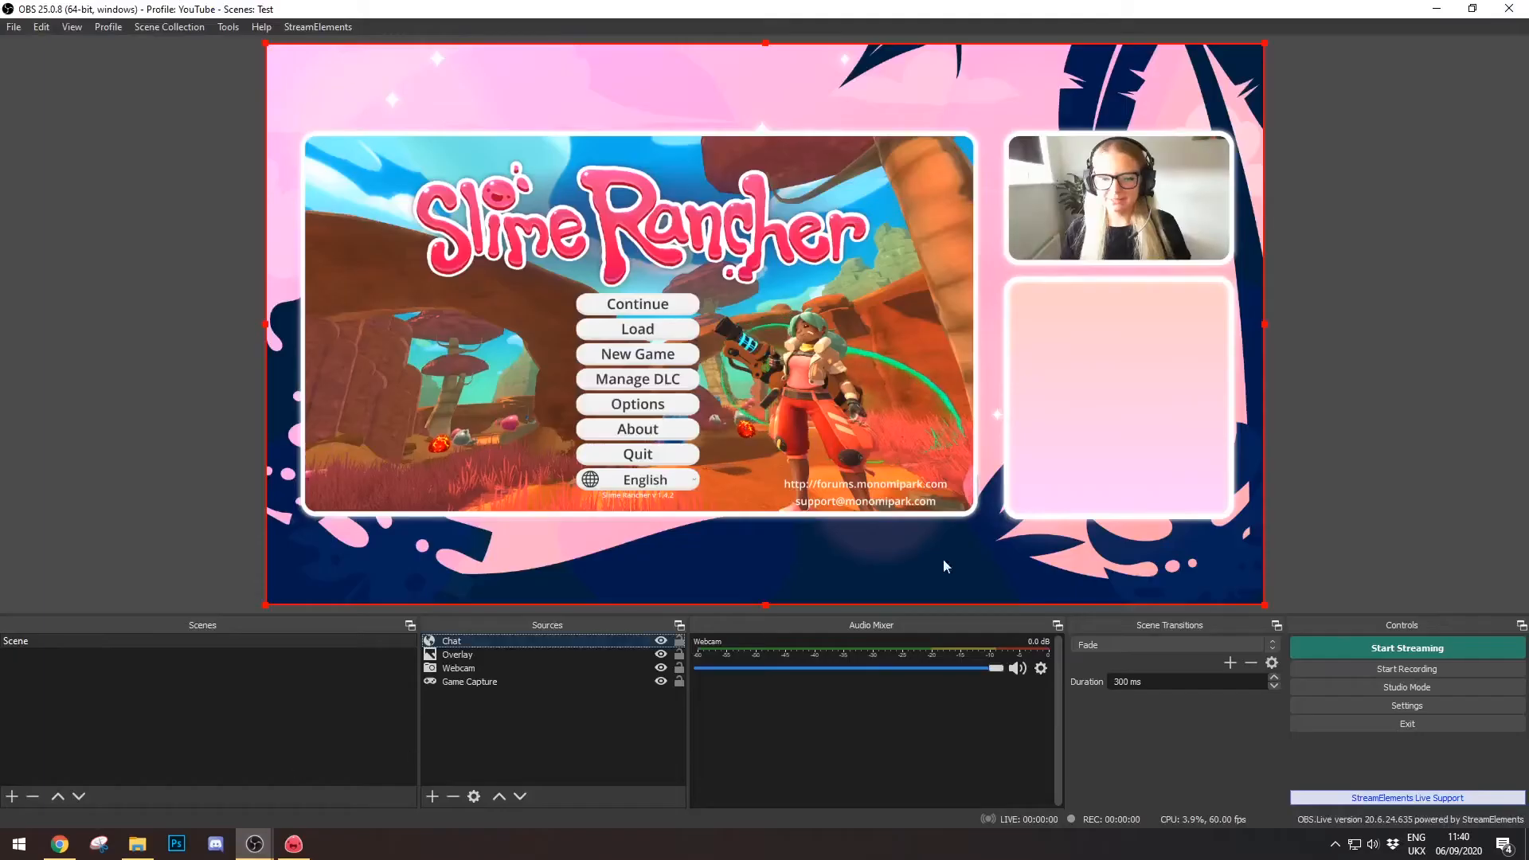
{"action": "mouse_move", "coordinate": [60, 843]}
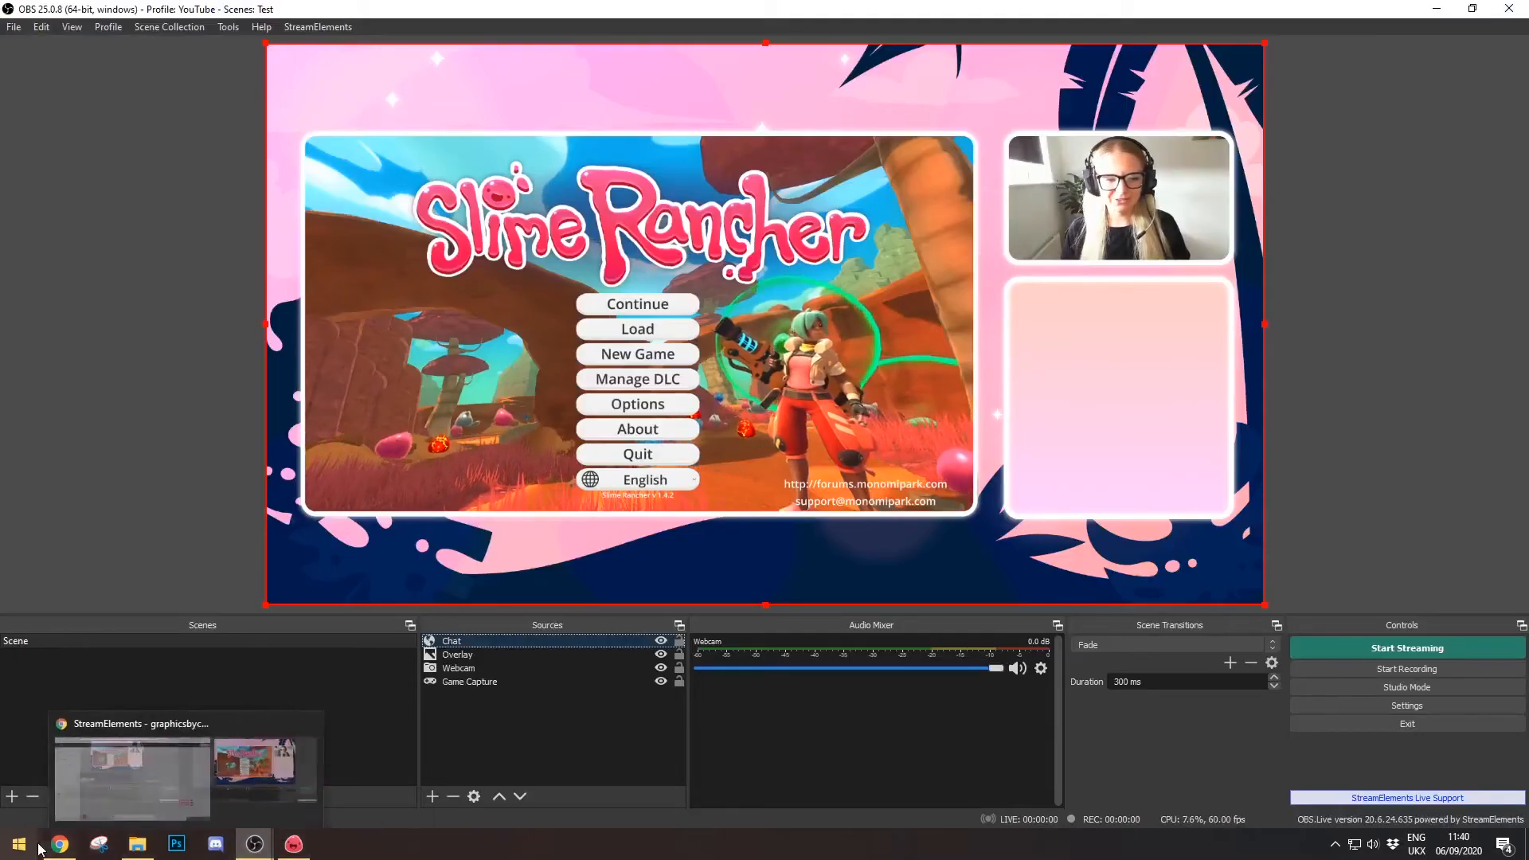
{"action": "left_click", "coordinate": [54, 797]}
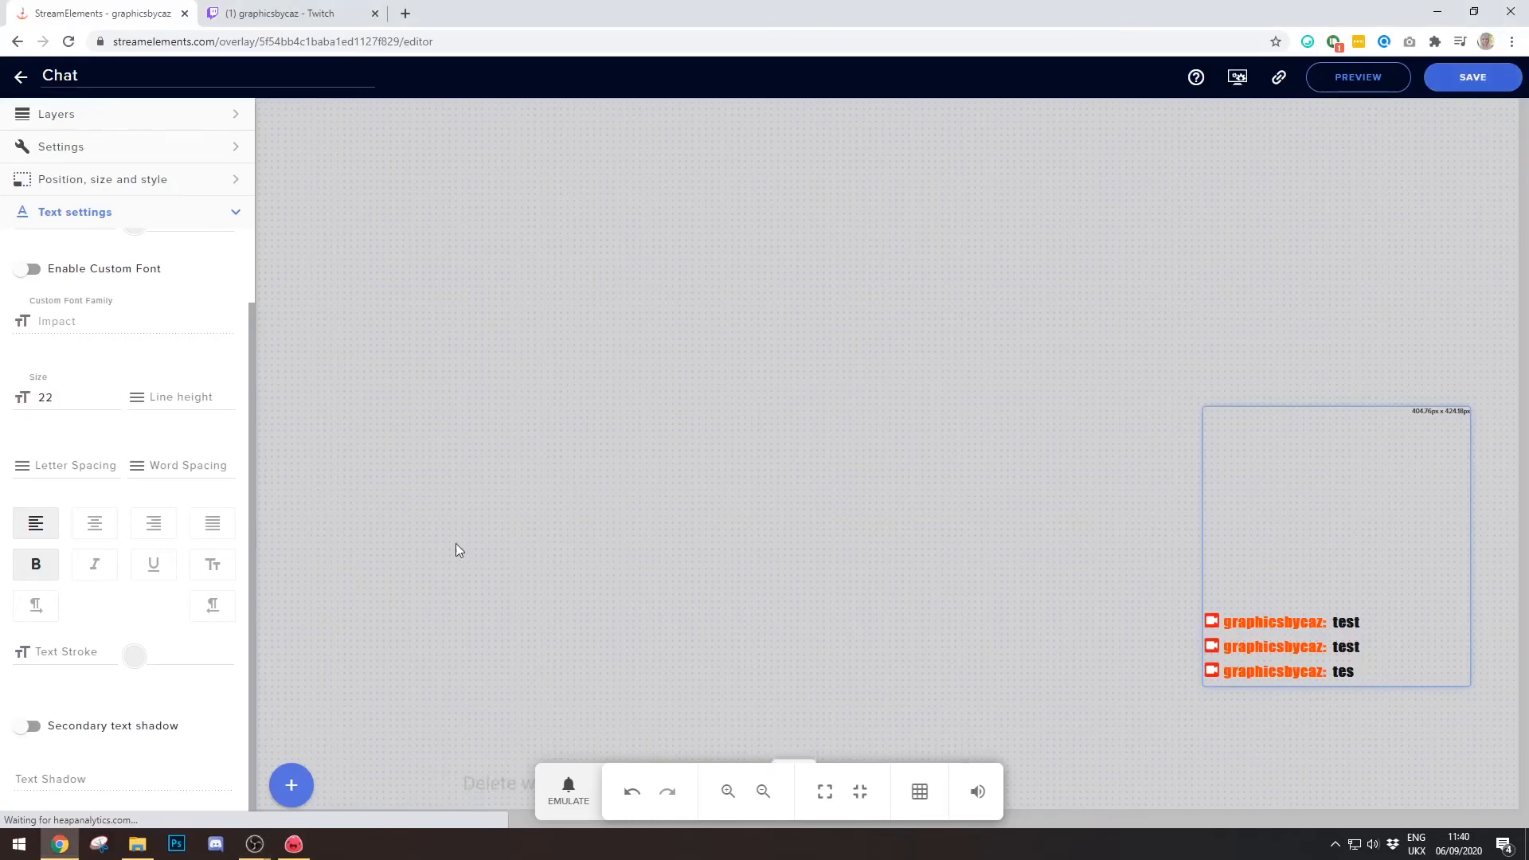
{"action": "left_click", "coordinate": [281, 9]}
- Send a 'test' message in Twitch chat and confirm it appears in bold Impact in OBS's preview
{"action": "left_click", "coordinate": [1384, 774]}
{"action": "type", "text": "test"}
{"action": "key", "text": "Return"}
{"action": "type", "text": "t"}
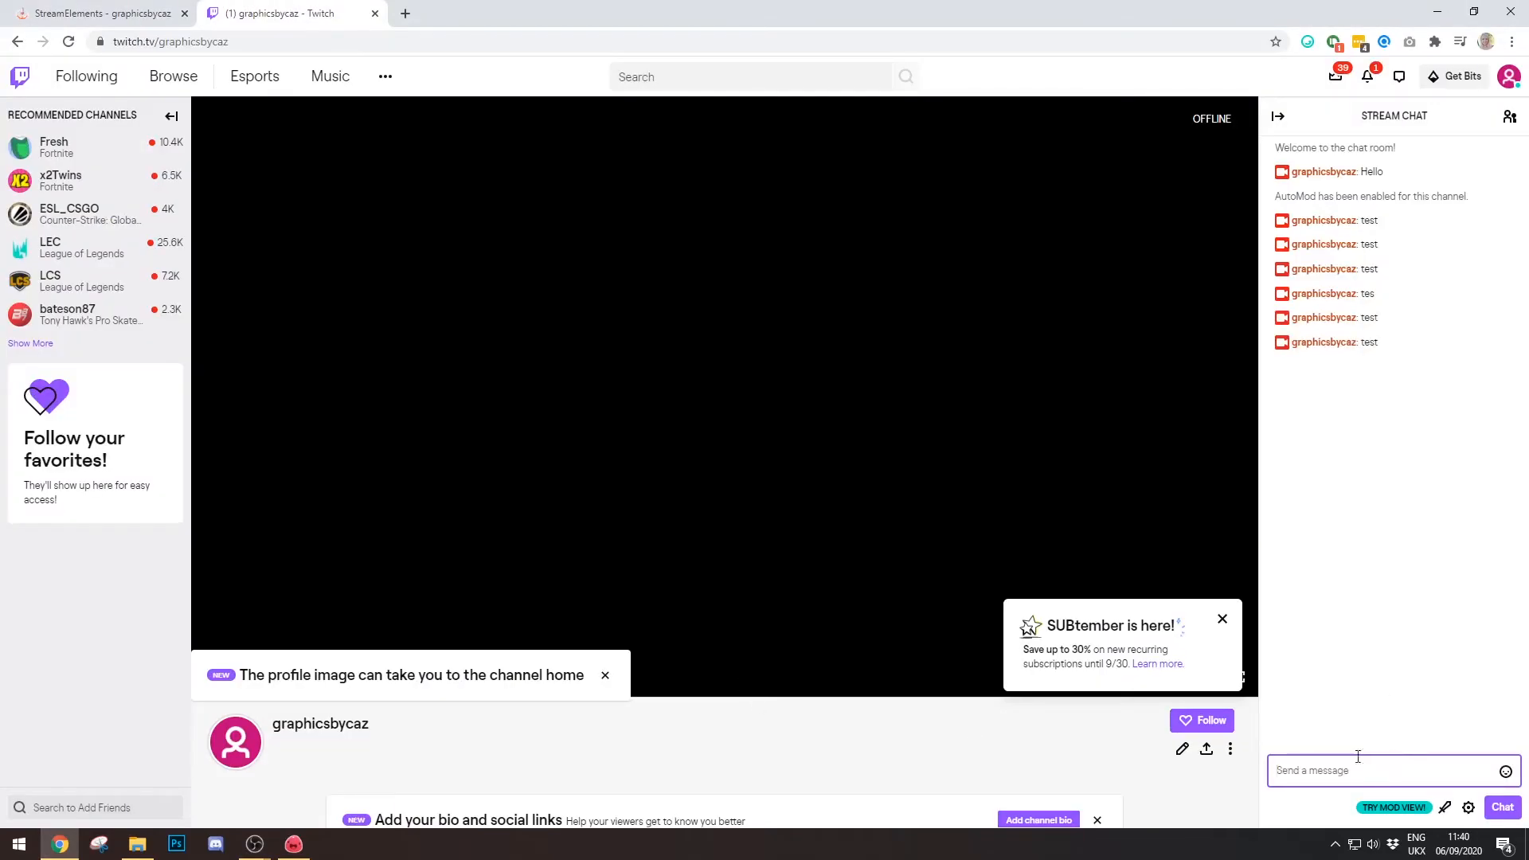
{"action": "mouse_move", "coordinate": [255, 843]}
{"action": "left_click", "coordinate": [345, 785]}
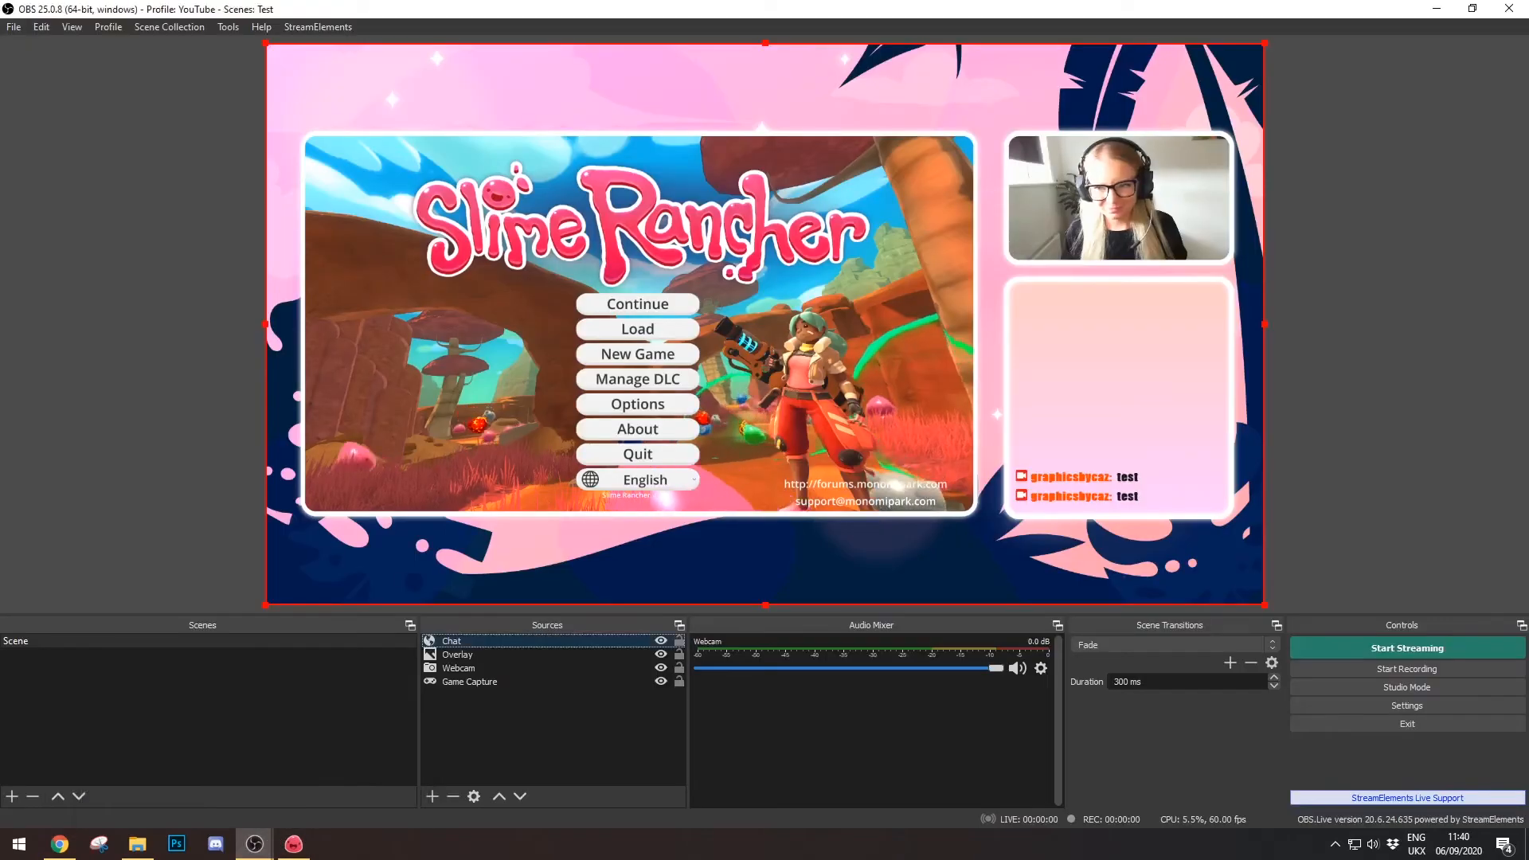